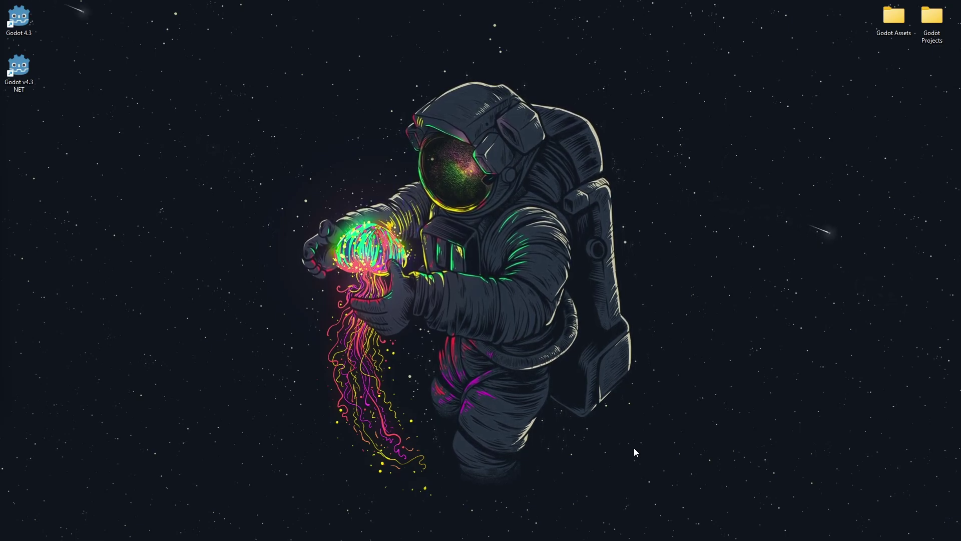
In Chrome, open Kenney's free assets catalogue and search it for 'Tower Defnese'
mouse_move(477, 538)
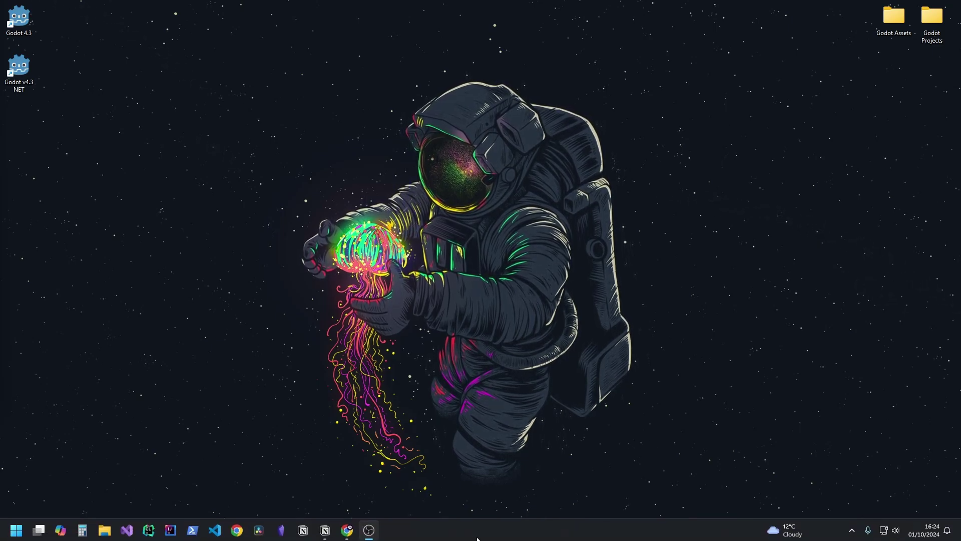
left_click(347, 530)
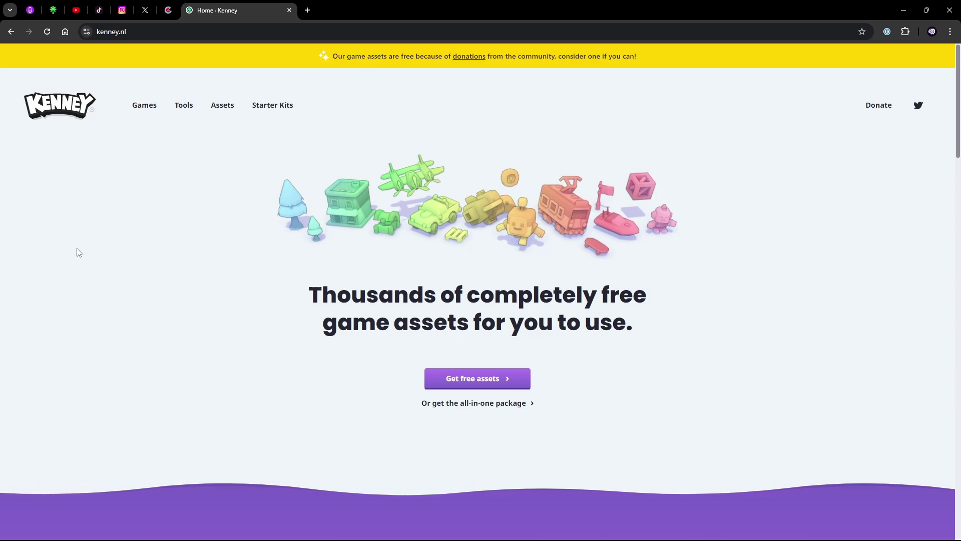
left_click(499, 378)
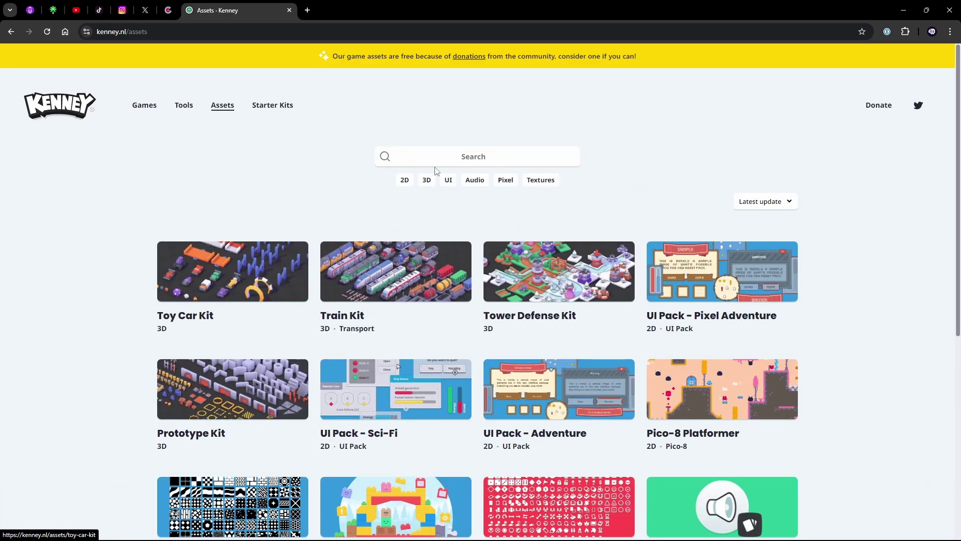
scroll(675, 235, "down", 1)
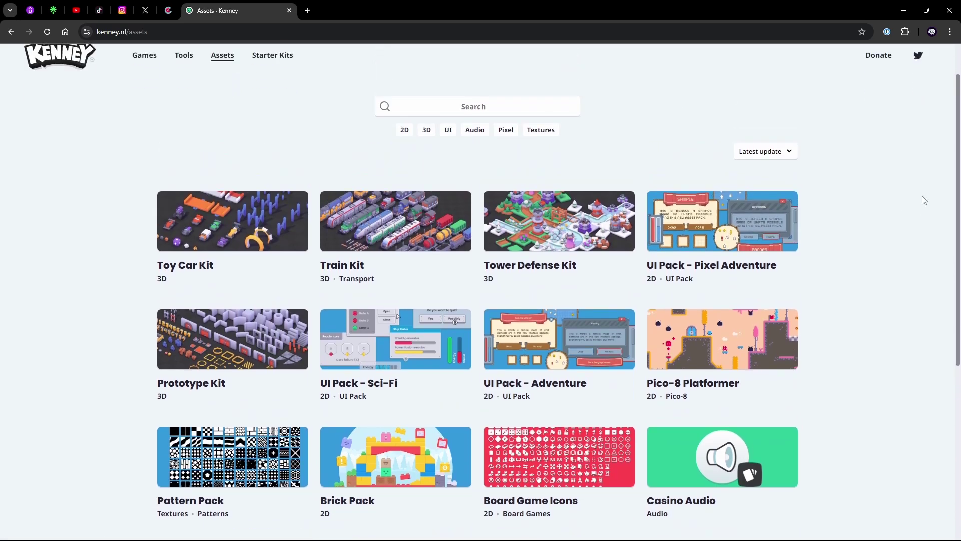
scroll(571, 125, "up", 1)
key("slash")
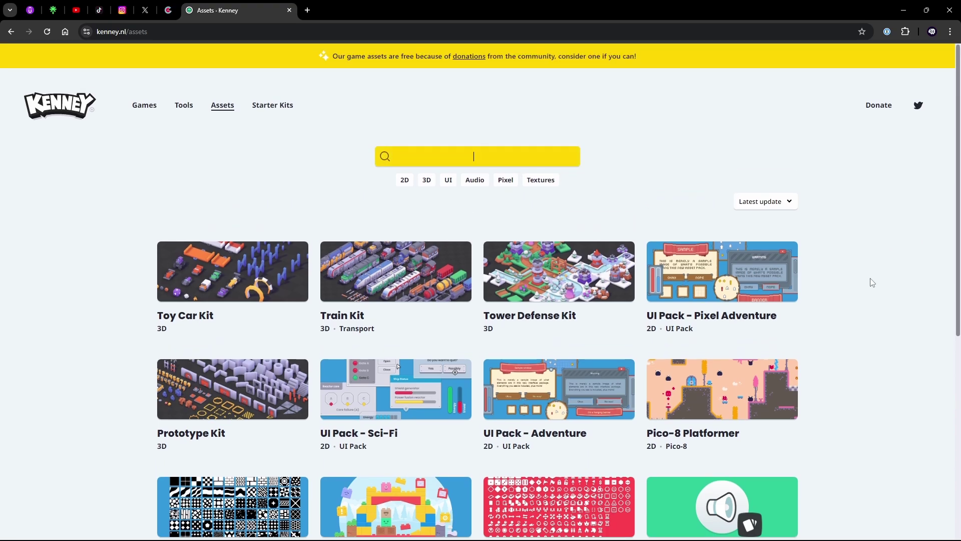
type("Tower Defnese")
key("Return")
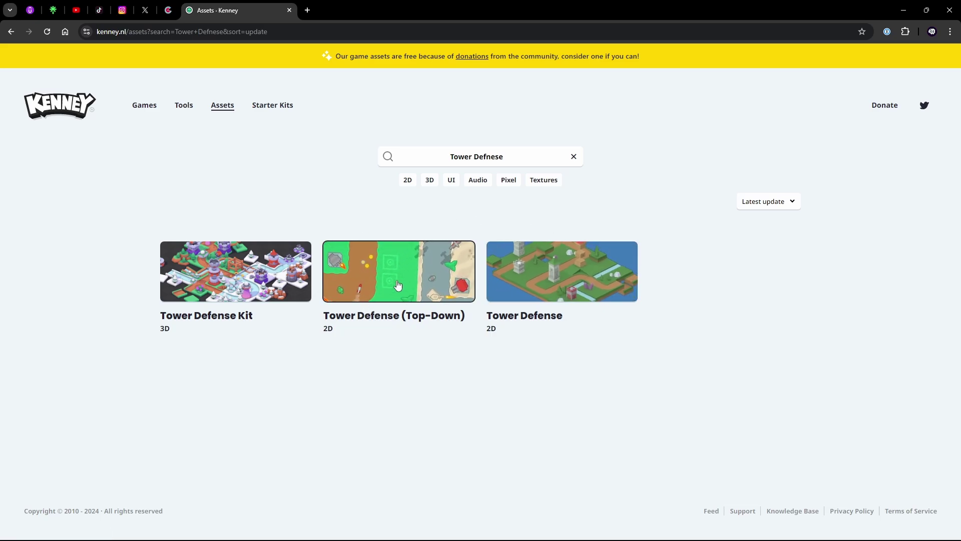
Open the Tower Defense (Top-Down) page, view its previews, and download it without donating
left_click(408, 316)
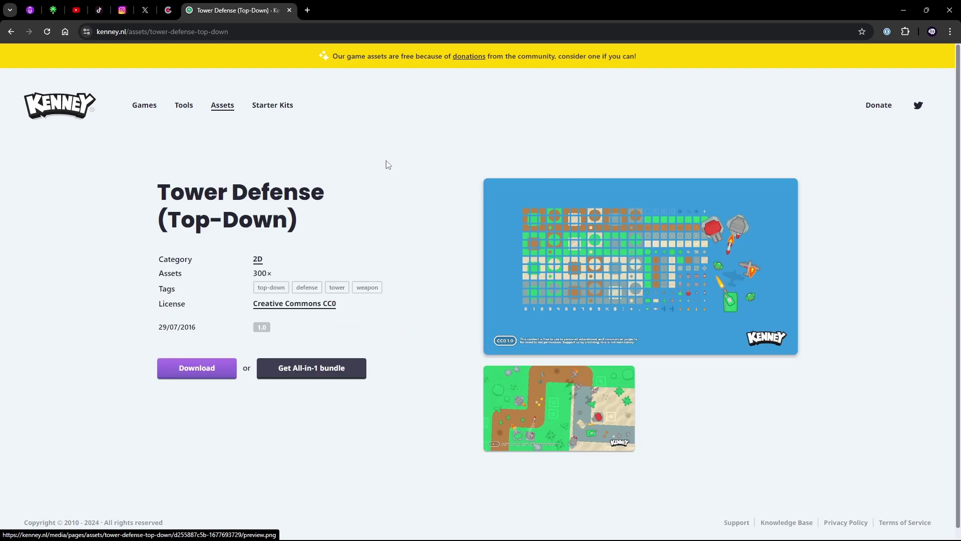
left_click(791, 284)
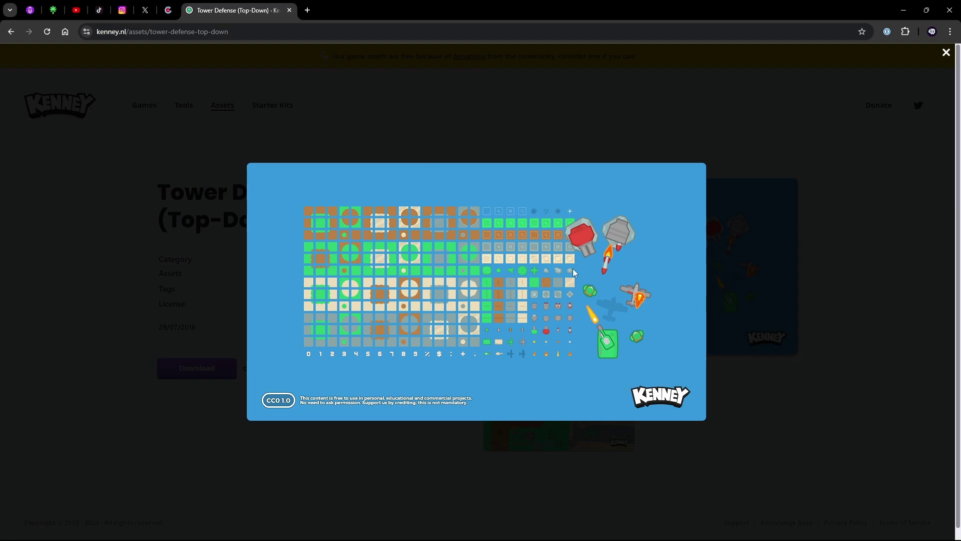
left_click(796, 430)
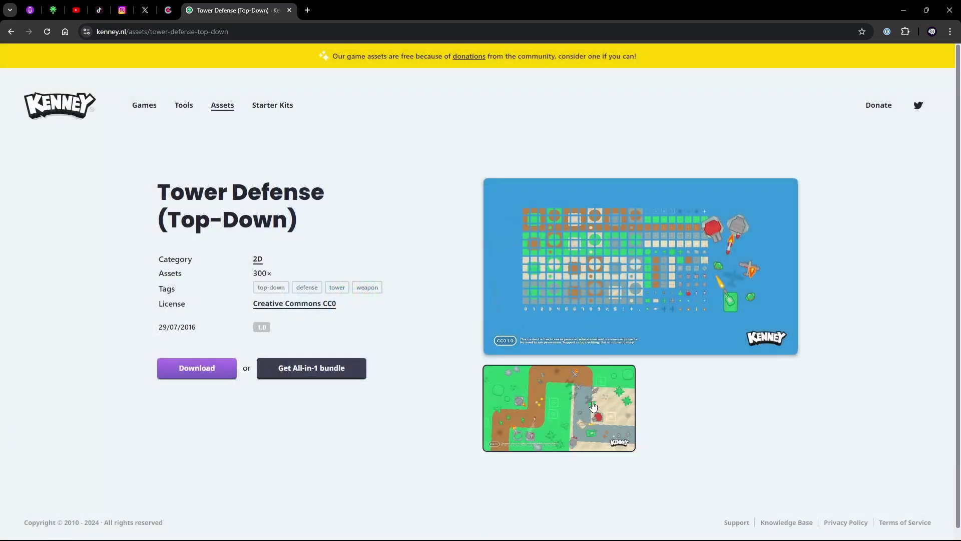
left_click(594, 406)
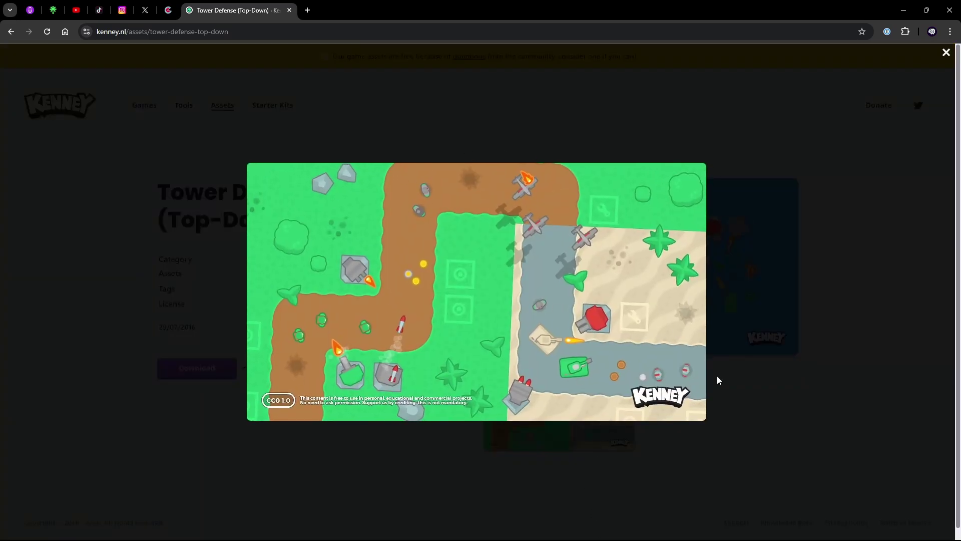
left_click(738, 408)
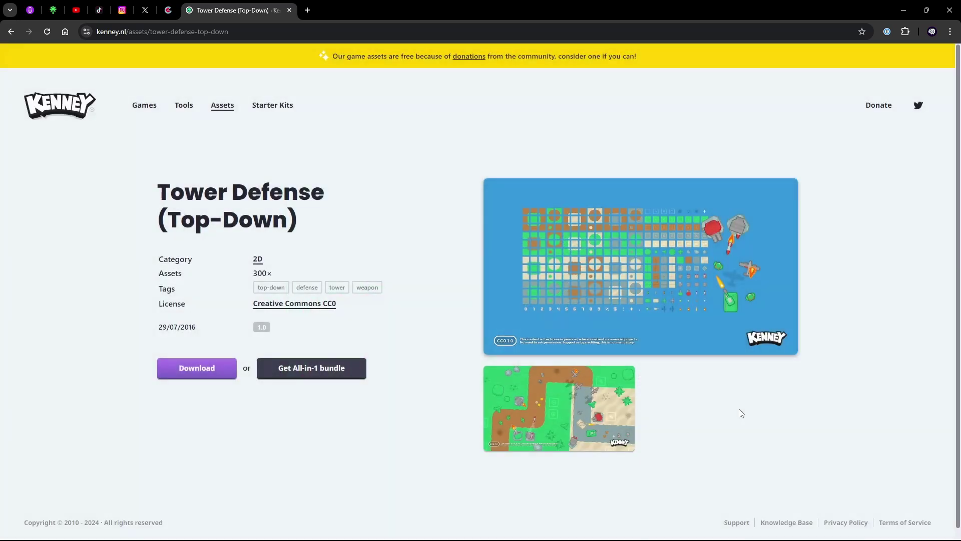
left_click(196, 371)
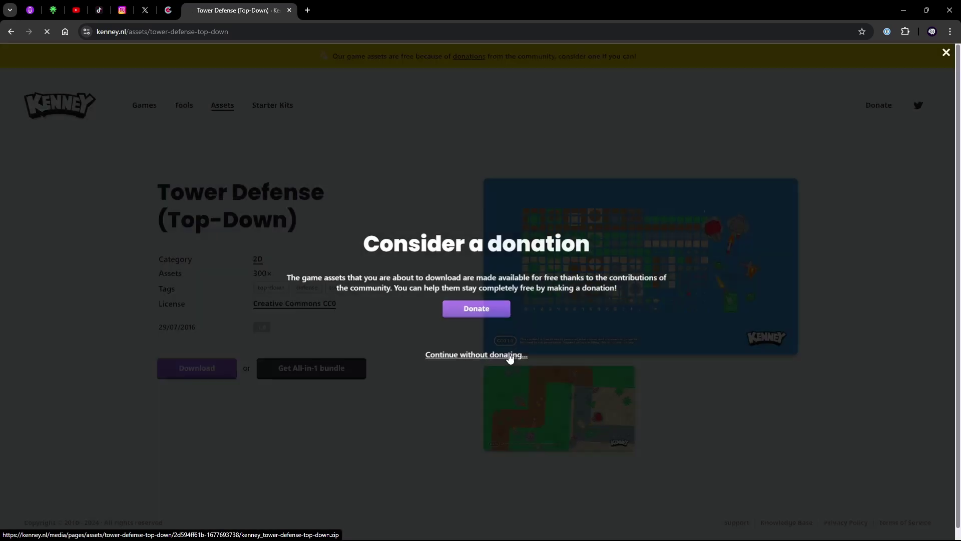
left_click(511, 356)
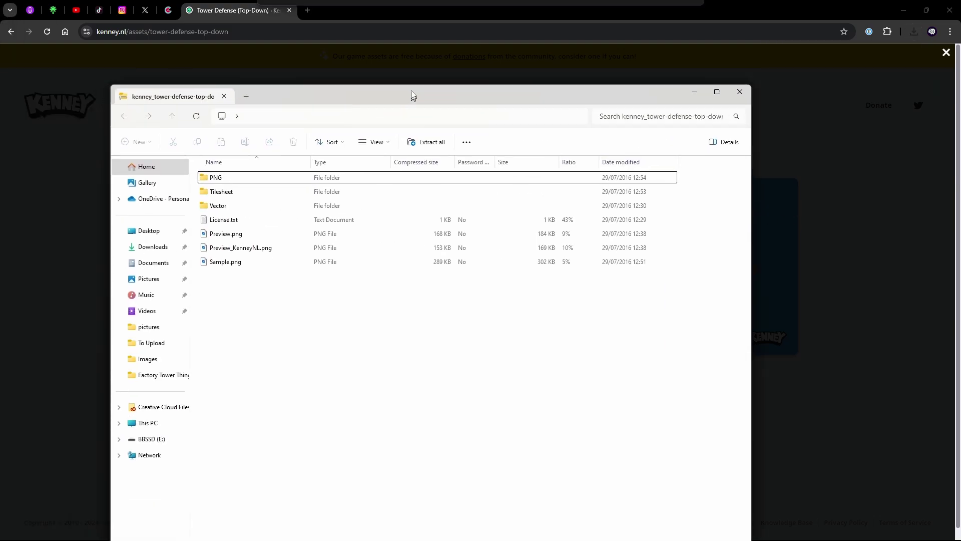
Close Chrome and open the Godot Assets folder beside the downloaded zip's window
left_click_drag(412, 92, 465, 116)
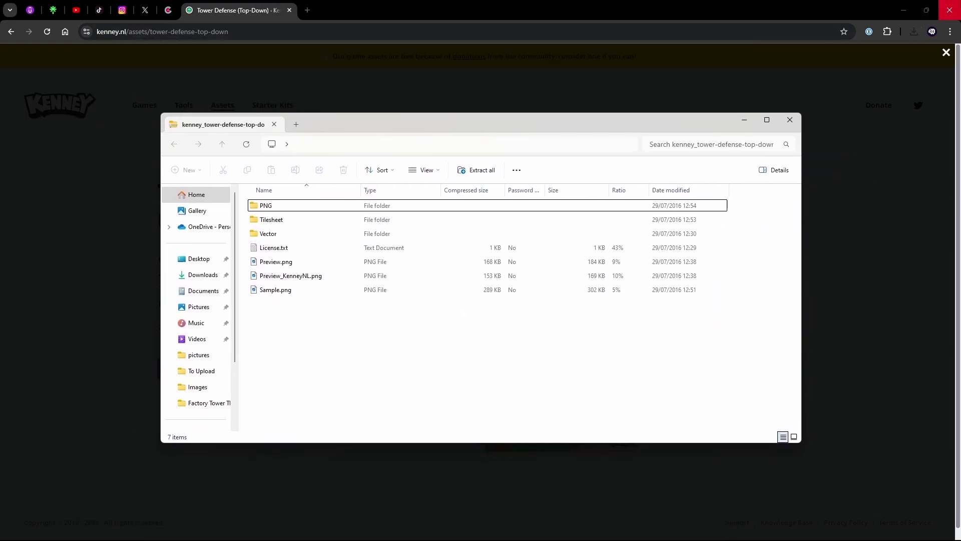
left_click(950, 10)
left_click_drag(612, 123, 545, 120)
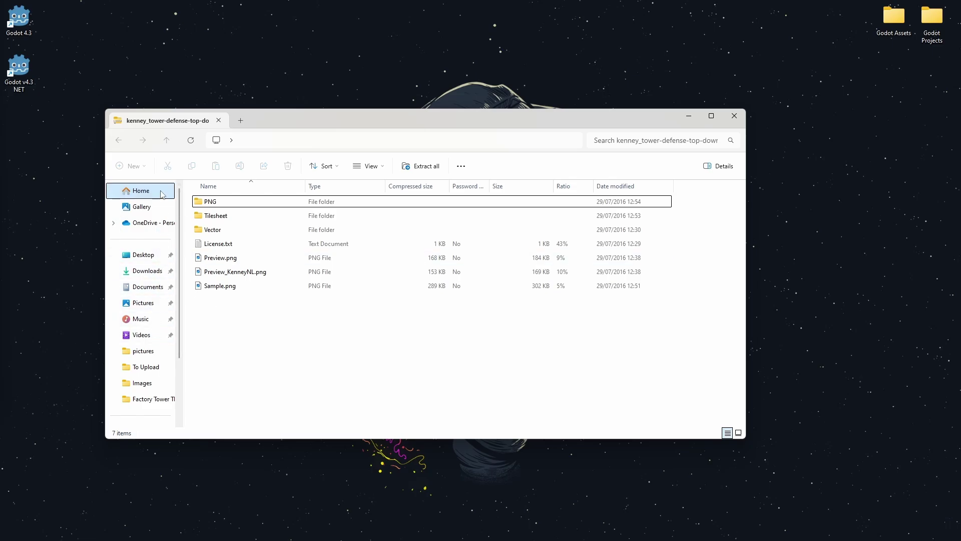
left_click(250, 143)
left_click(399, 338)
double_click(894, 19)
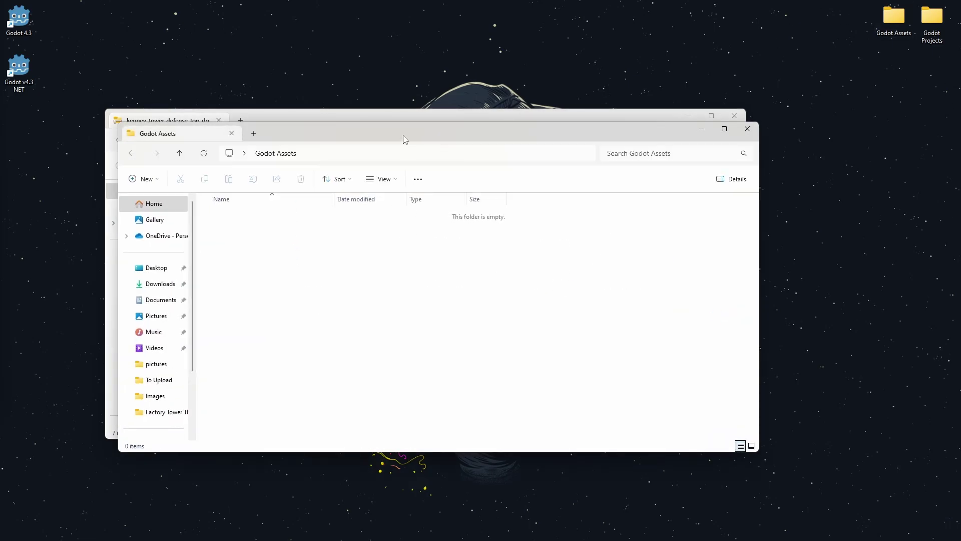
left_click_drag(403, 134, 632, 45)
Create a new folder named 'Tower Defense Assets' inside Godot Assets
right_click(606, 244)
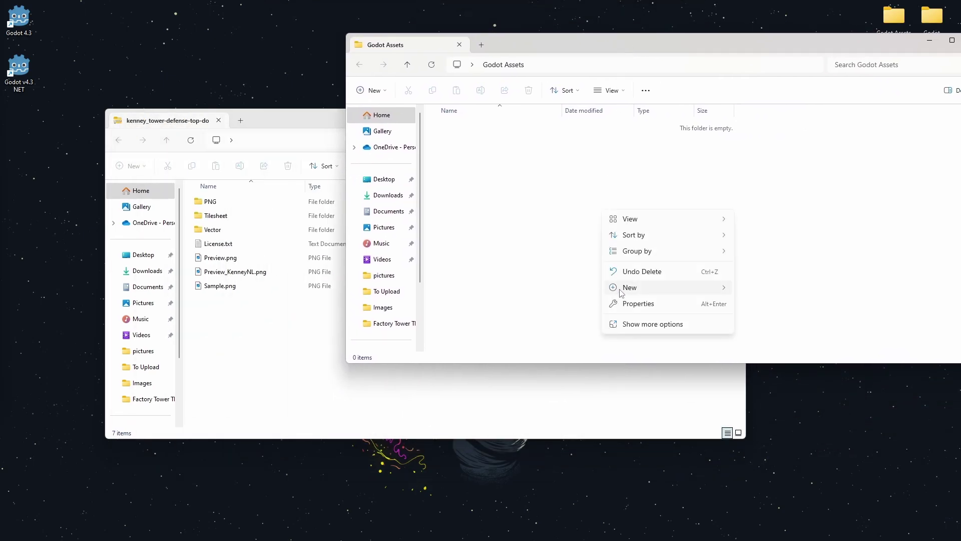
mouse_move(632, 287)
left_click(766, 288)
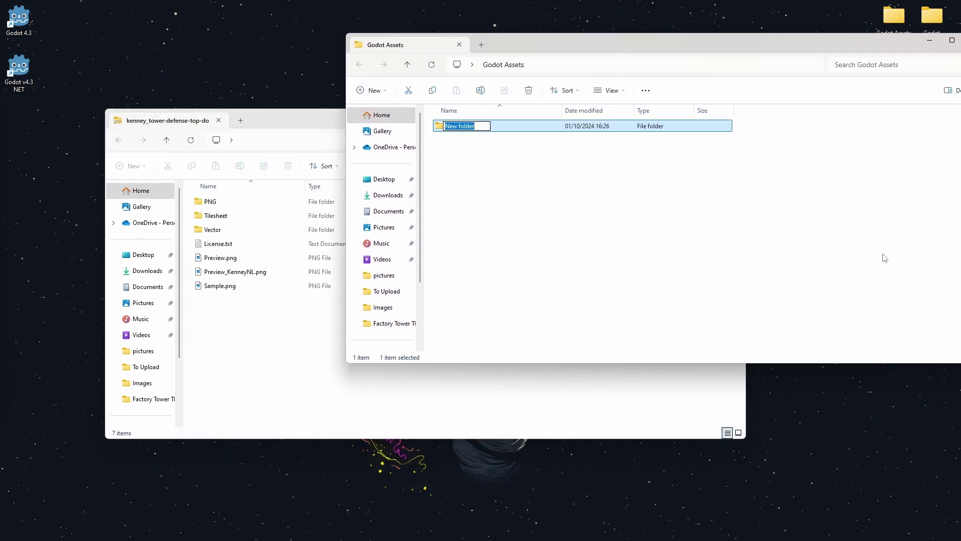
type("Tower Defense Assets")
key("Return")
Select everything in the zip and copy it into the Tower Defense Assets folder
left_click(280, 354)
left_click_drag(420, 390, 386, 215)
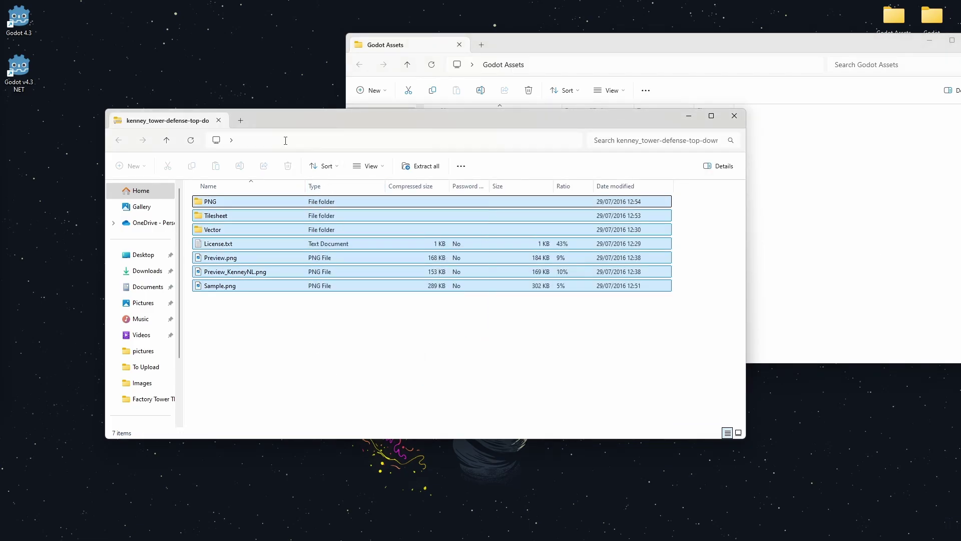
key("ctrl+a")
left_click_drag(382, 116, 596, 185)
left_click_drag(487, 327, 490, 126)
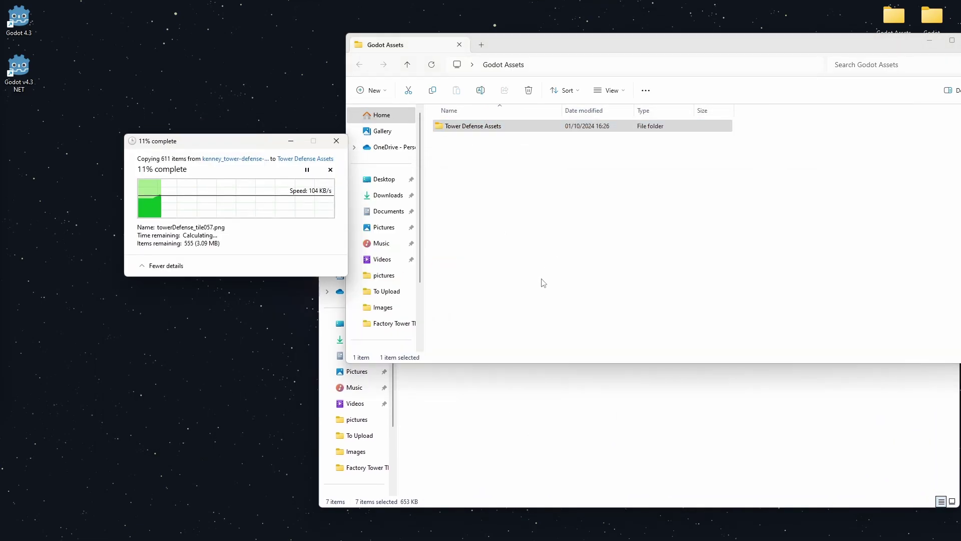
Close the zip contents and Godot Assets windows
left_click(546, 276)
left_click(720, 369)
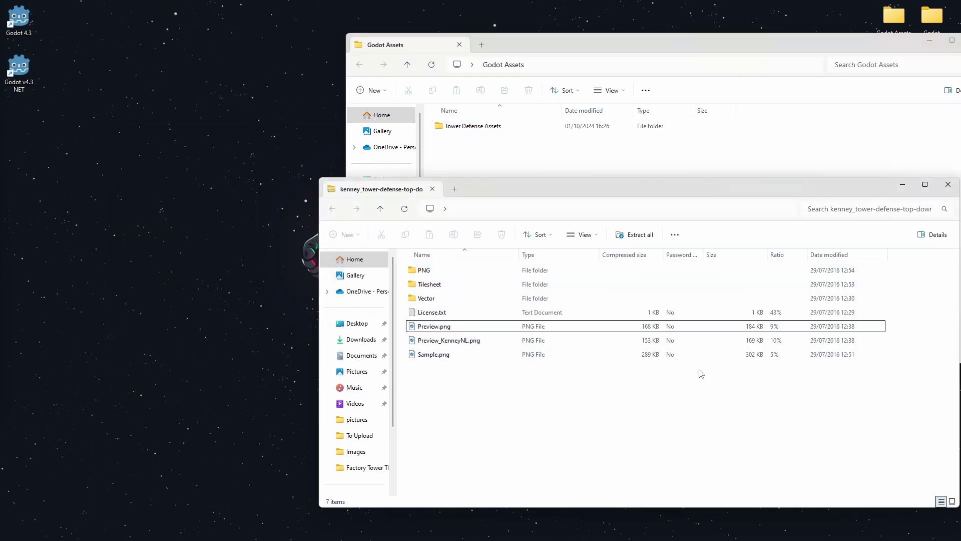
left_click_drag(773, 187, 590, 165)
left_click(764, 169)
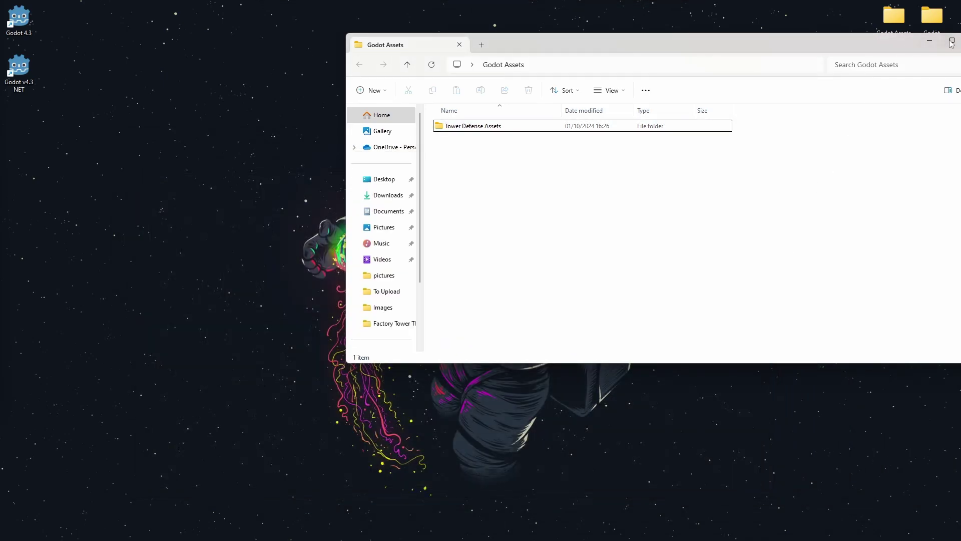
left_click_drag(923, 43, 809, 44)
left_click(869, 37)
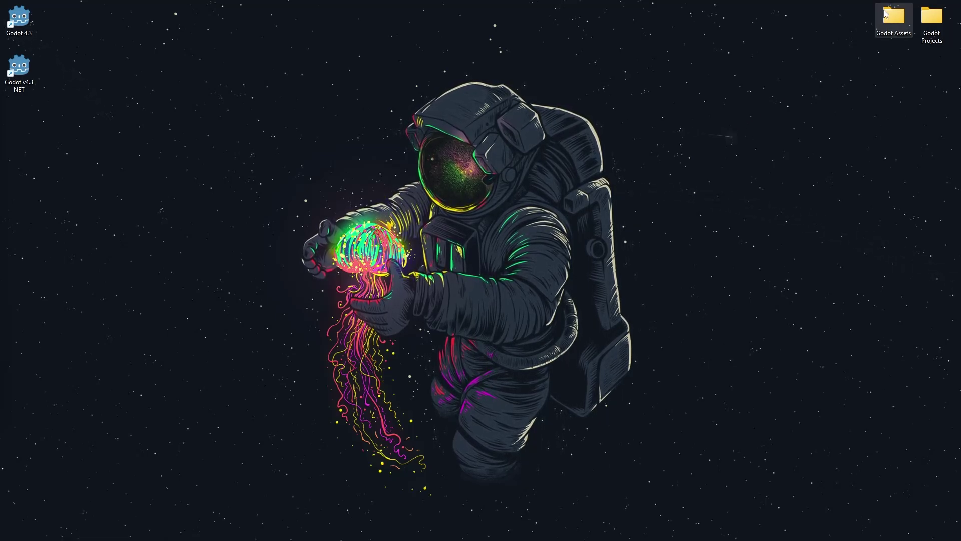
Open the Godot Assets folder and launch Godot 4.3's Project Manager, moving it aside
key("Return")
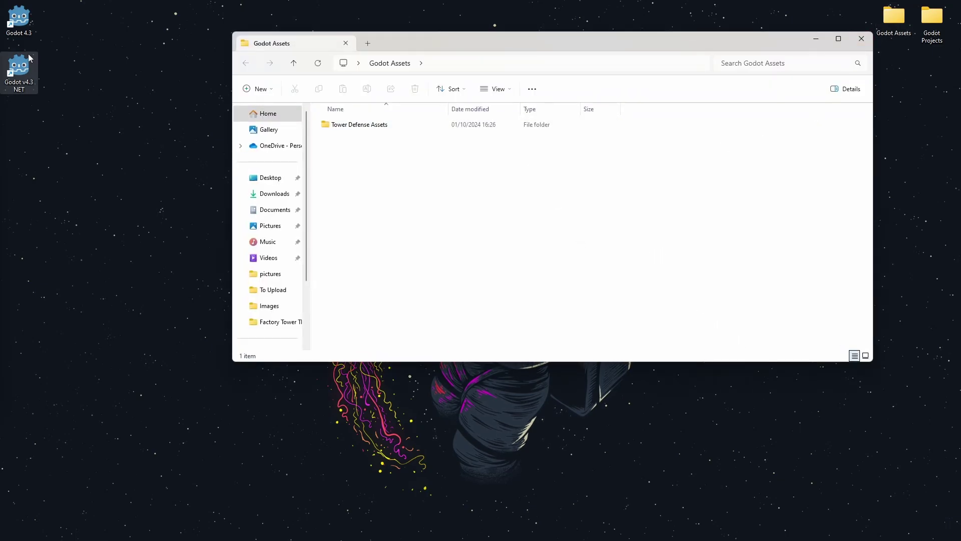
left_click(19, 24)
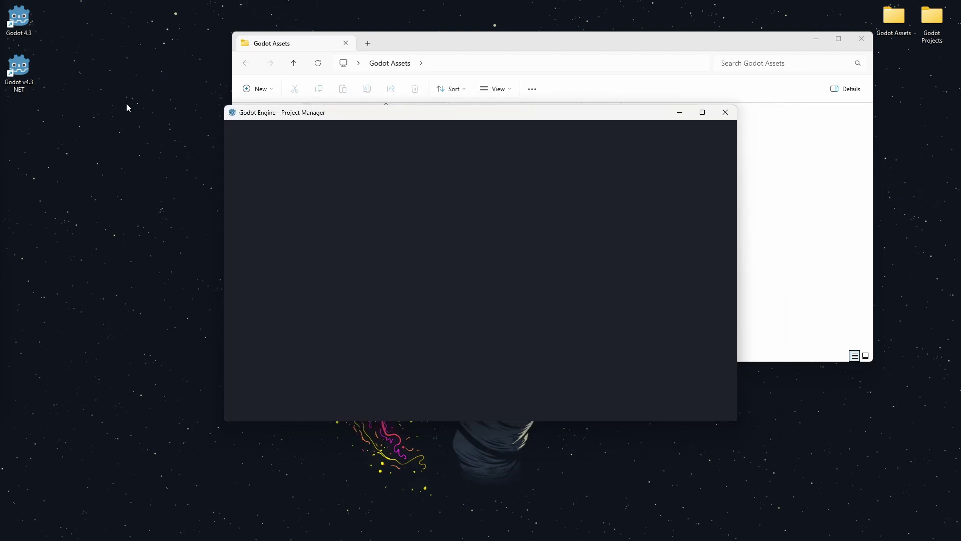
left_click_drag(367, 121, 457, 48)
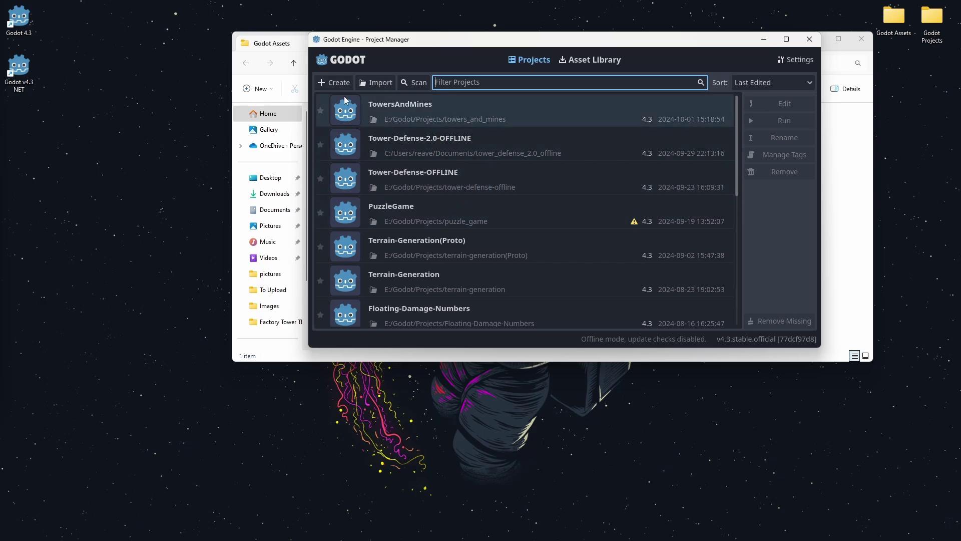
Start a new project at the desktop Godot Projects folder path, named TowerDefenseTutorial
left_click(339, 81)
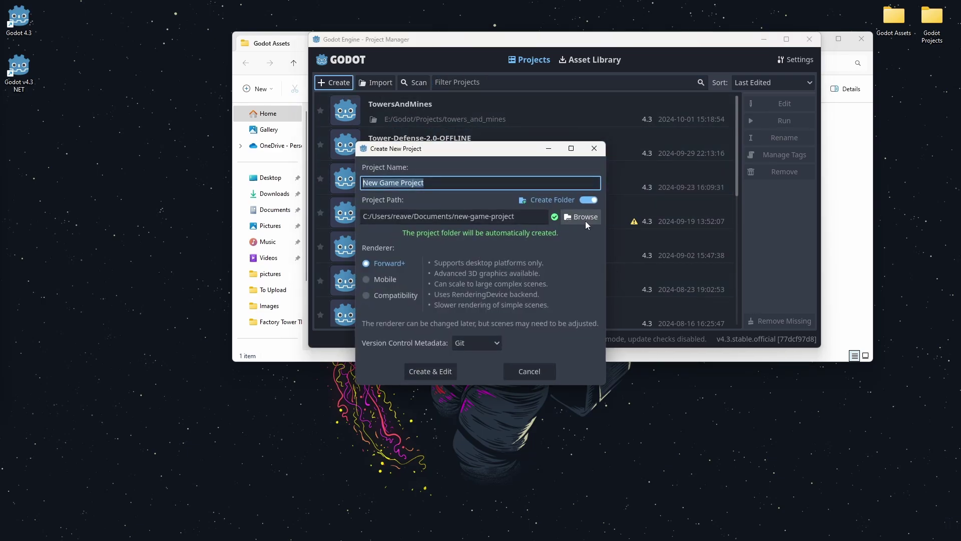
double_click(932, 20)
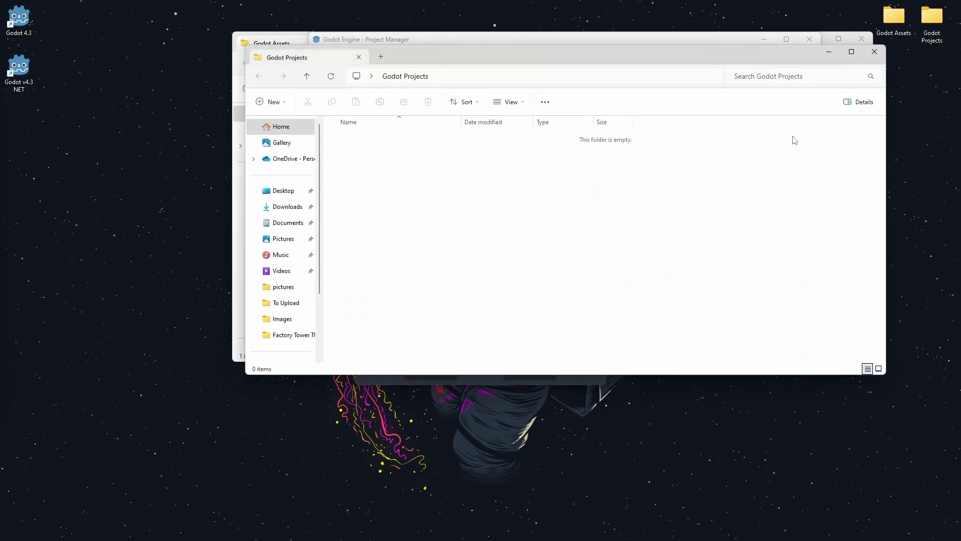
left_click_drag(541, 59, 518, 75)
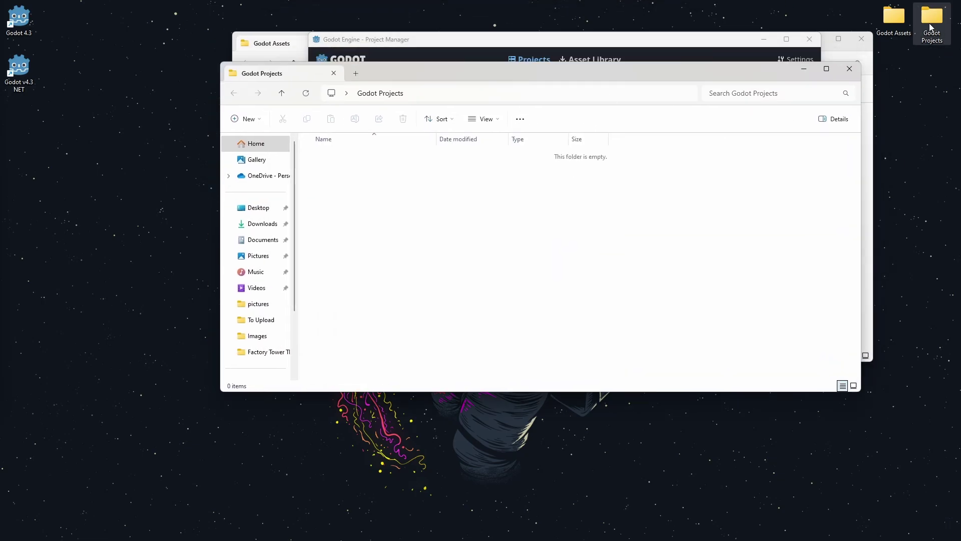
left_click(446, 95)
key("ctrl+c")
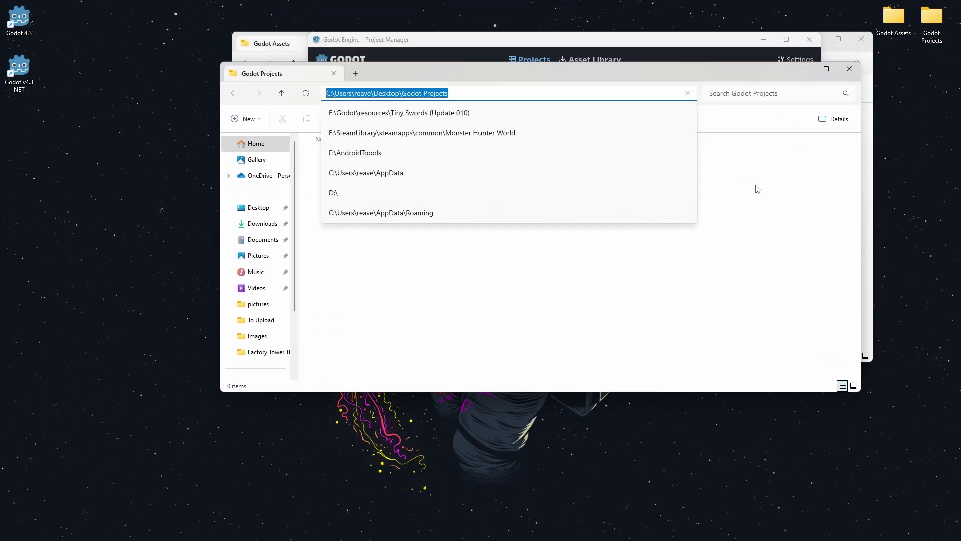
left_click(847, 74)
key("Tab")
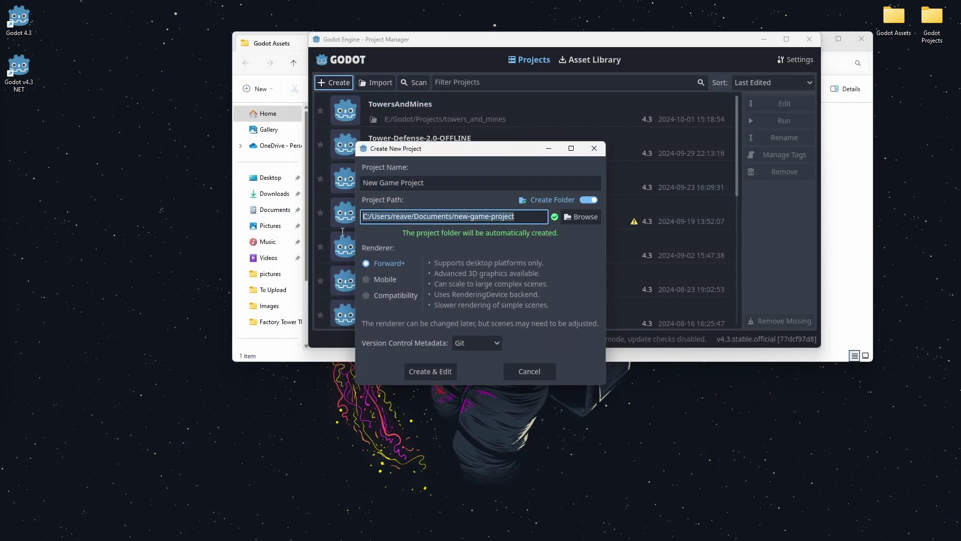
key("ctrl+v")
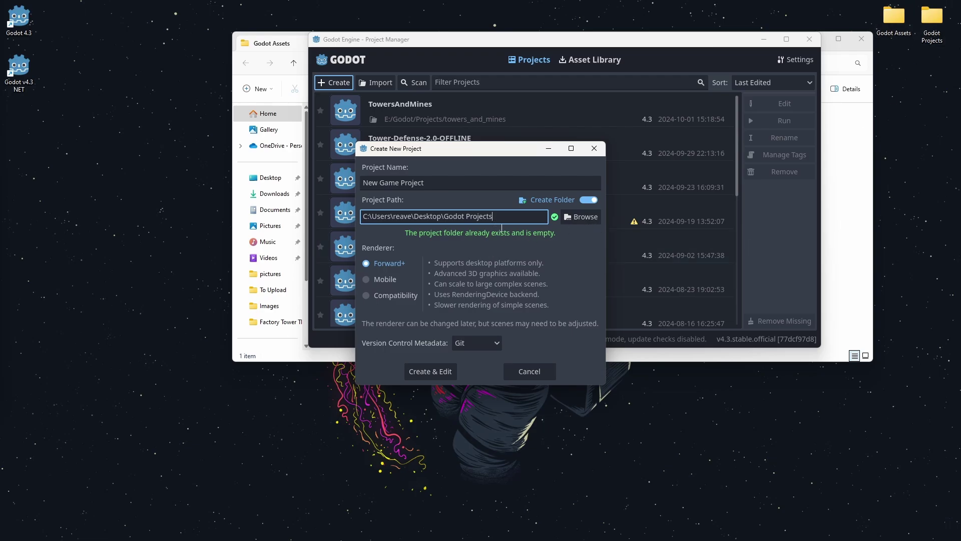
triple_click(466, 180)
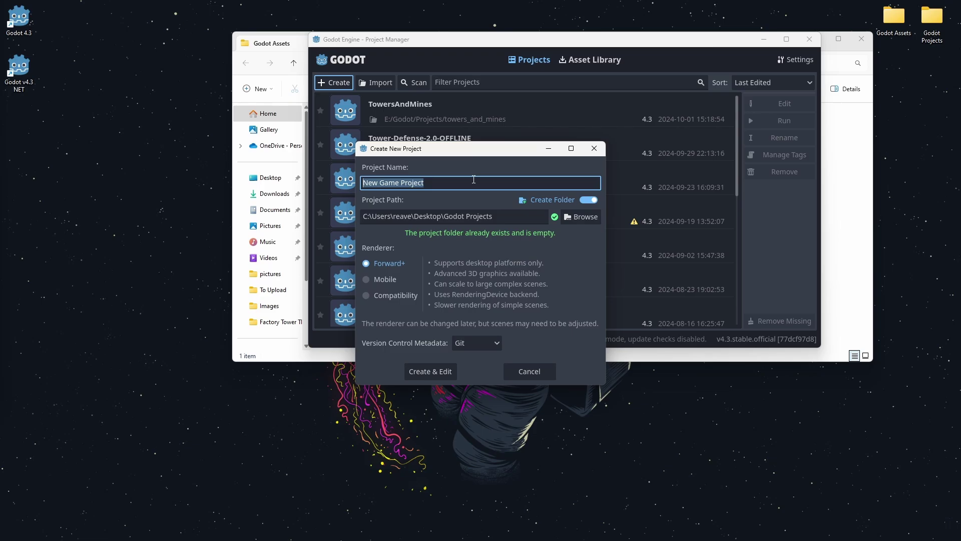
type("Tower")
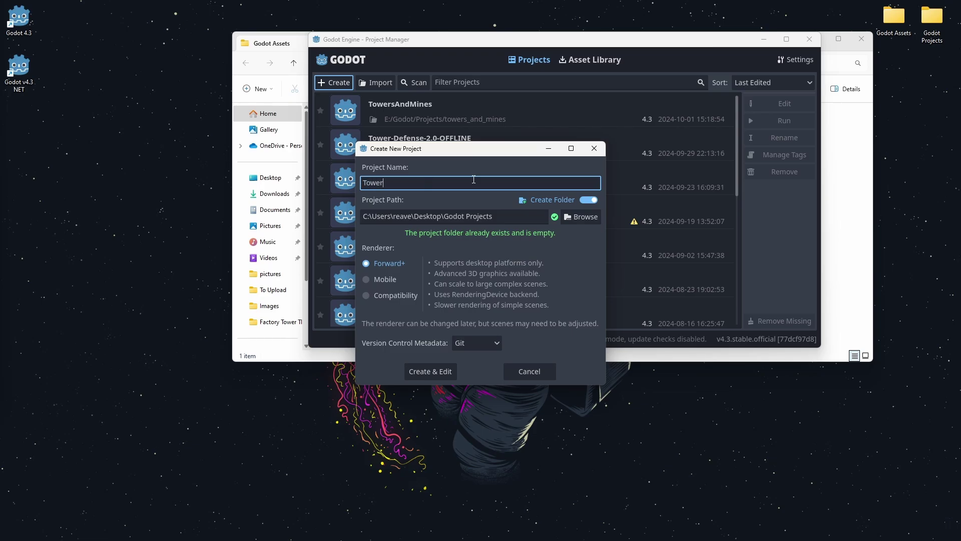
type("DefenseTutorial")
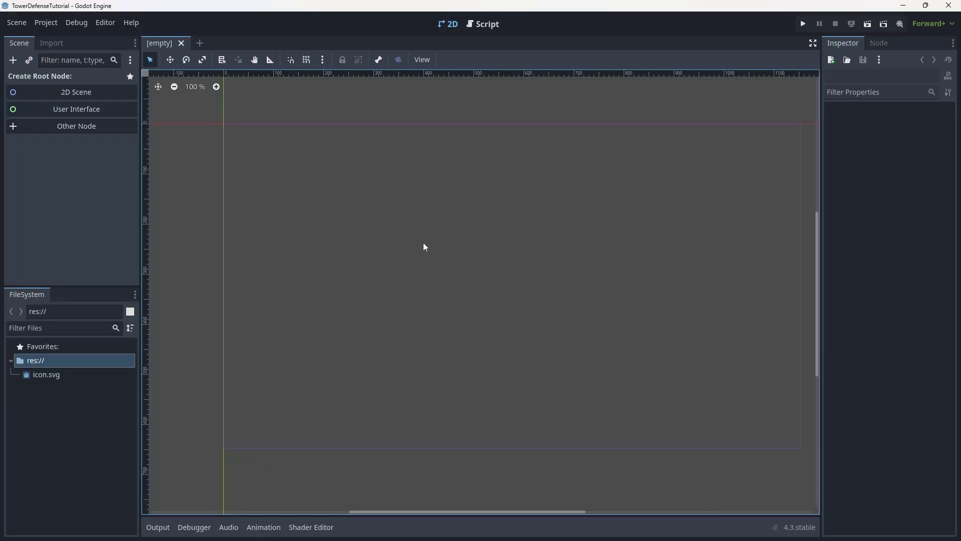
mouse_move(426, 247)
middle_mouse_down()
mouse_move(386, 227)
mouse_move(407, 248)
middle_mouse_up()
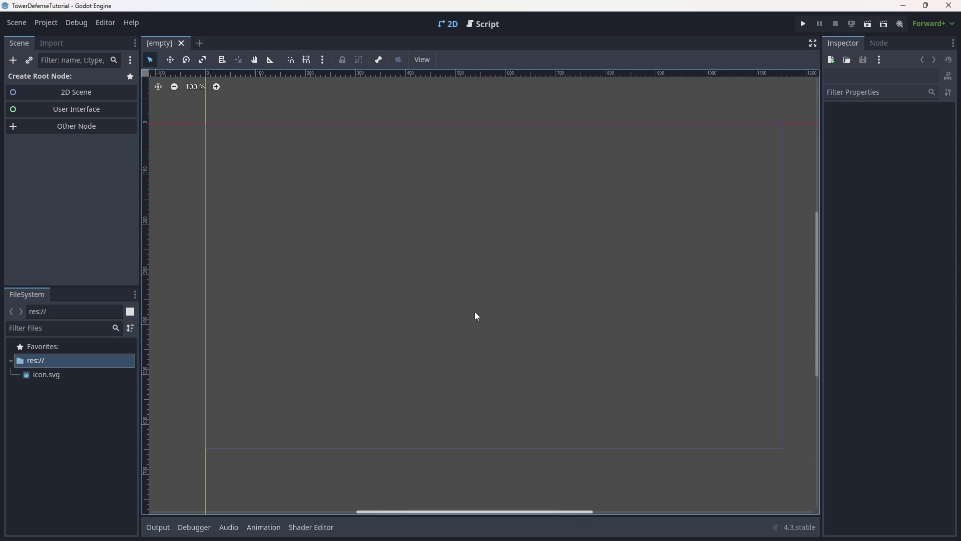
middle_click_drag(474, 313, 455, 311)
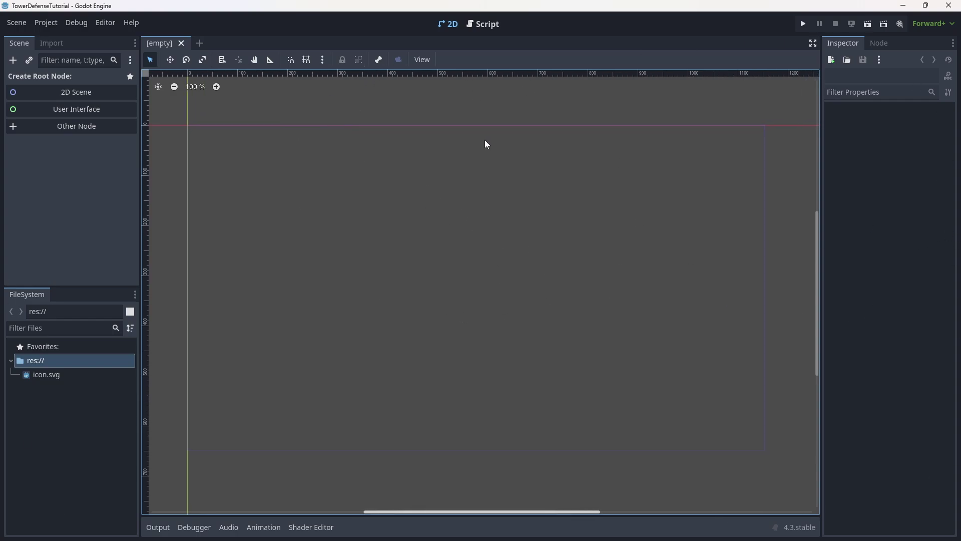
left_click(953, 44)
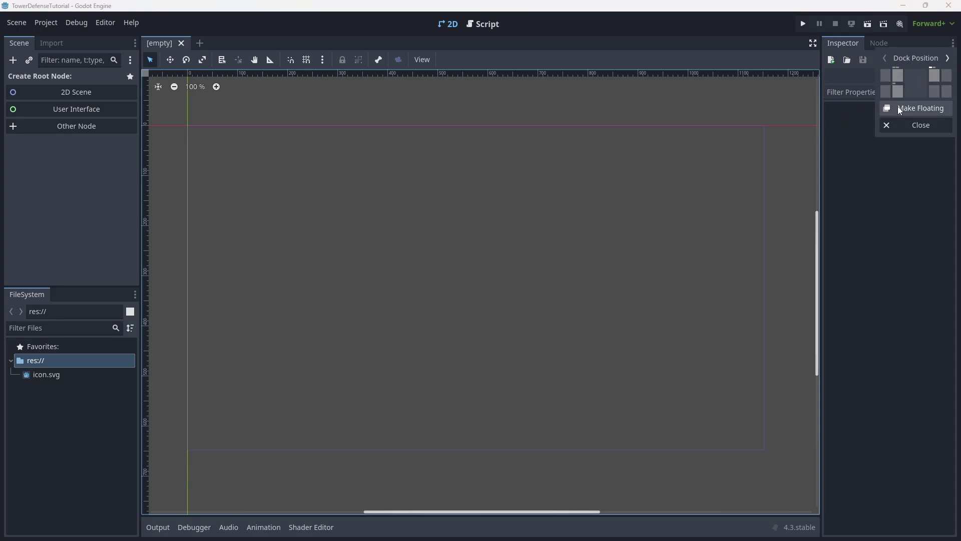
left_click(869, 71)
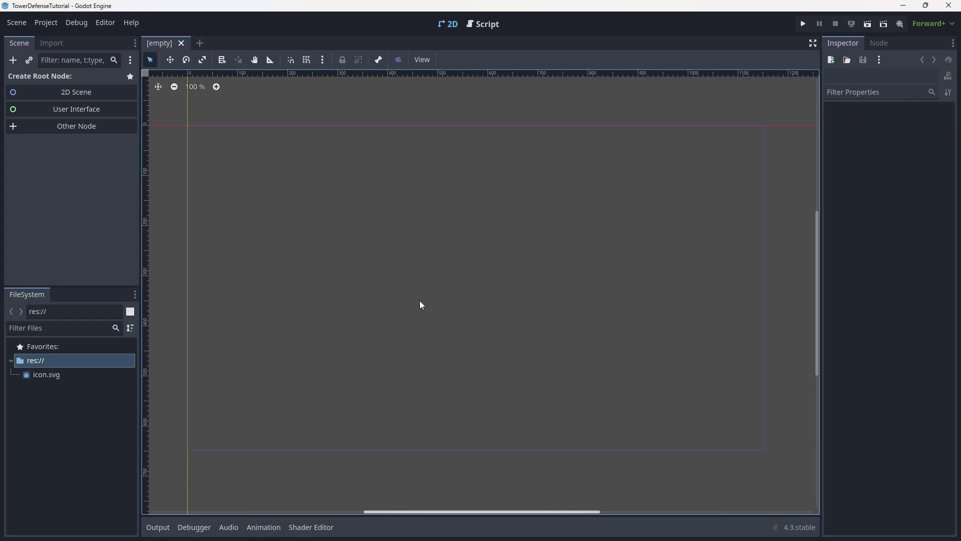
scroll(419, 302, "left", 1)
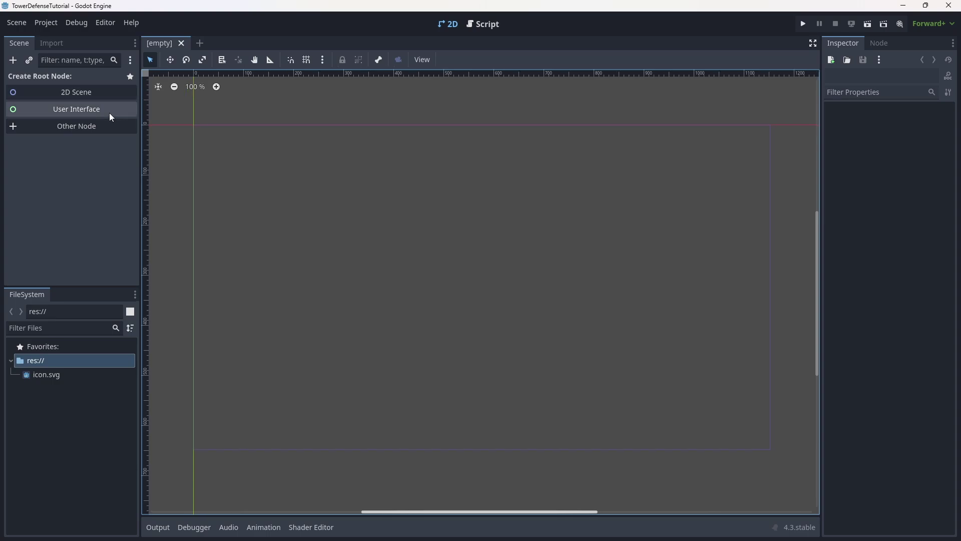
In Project Settings with Advanced Settings on, set Display > Window Stretch Mode to viewport
left_click(44, 22)
left_click(55, 36)
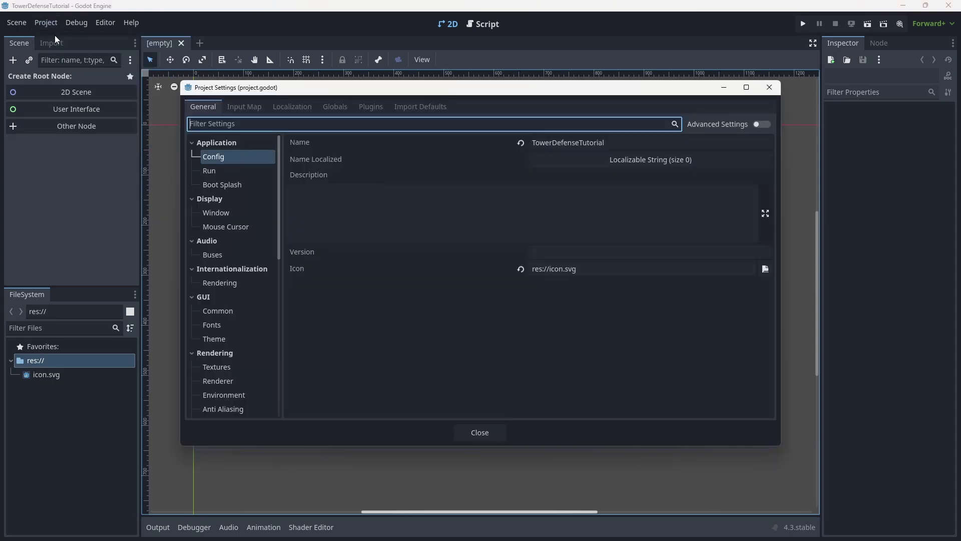
left_click(221, 214)
left_click_drag(487, 84, 487, 39)
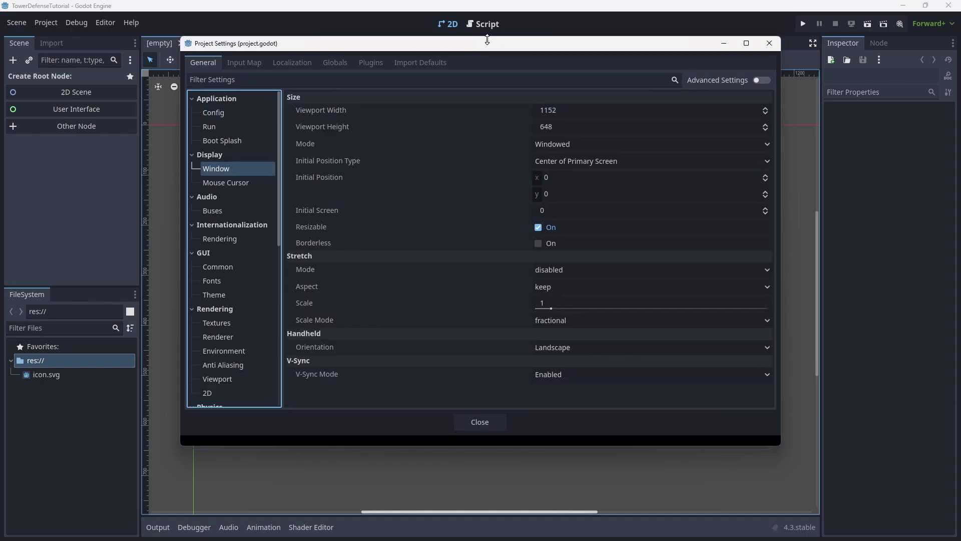
left_click(759, 81)
scroll(380, 161, "down", 5)
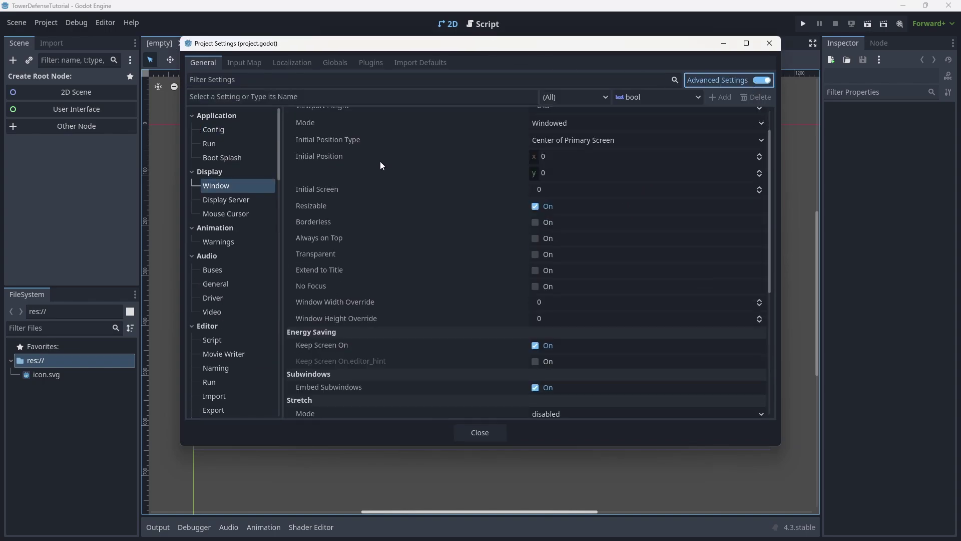
scroll(384, 201, "up", 5)
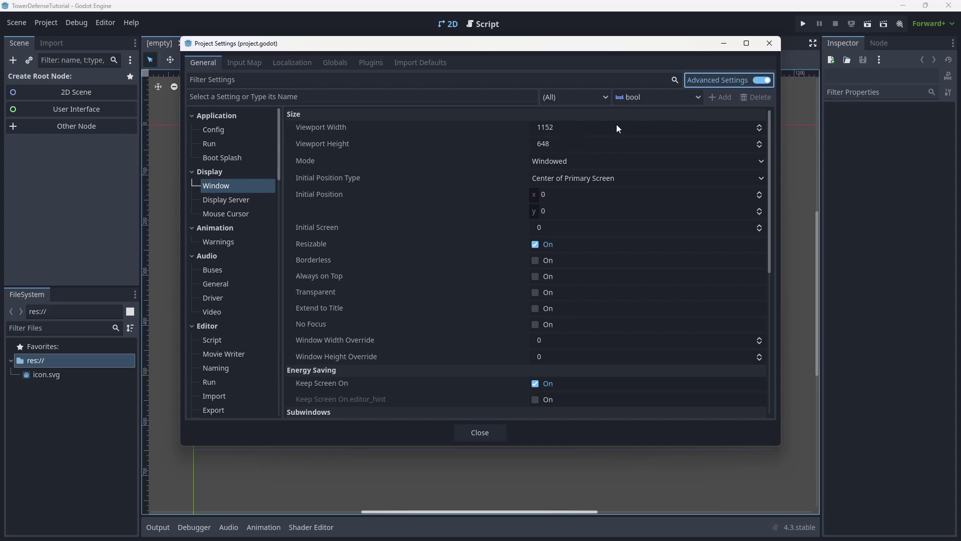
left_click_drag(470, 44, 441, 81)
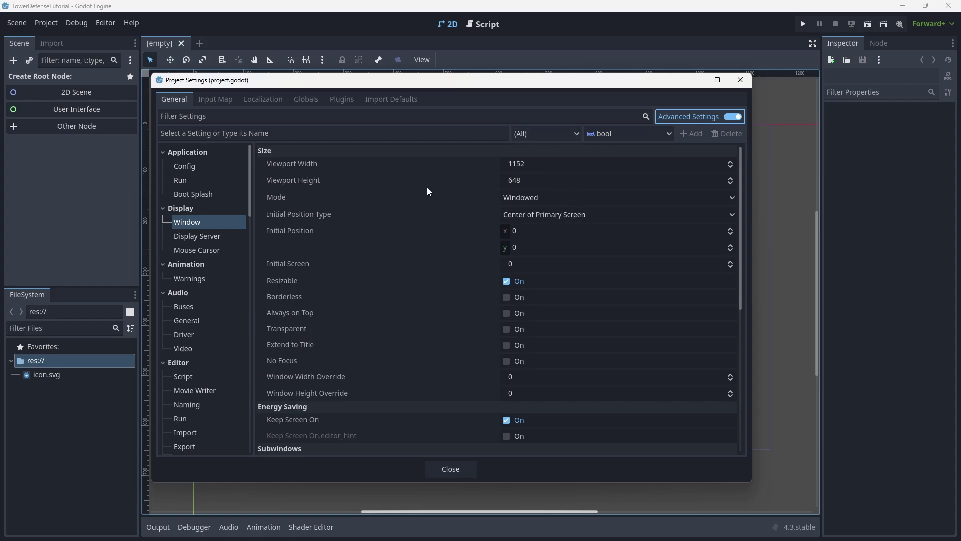
scroll(428, 192, "down", 3)
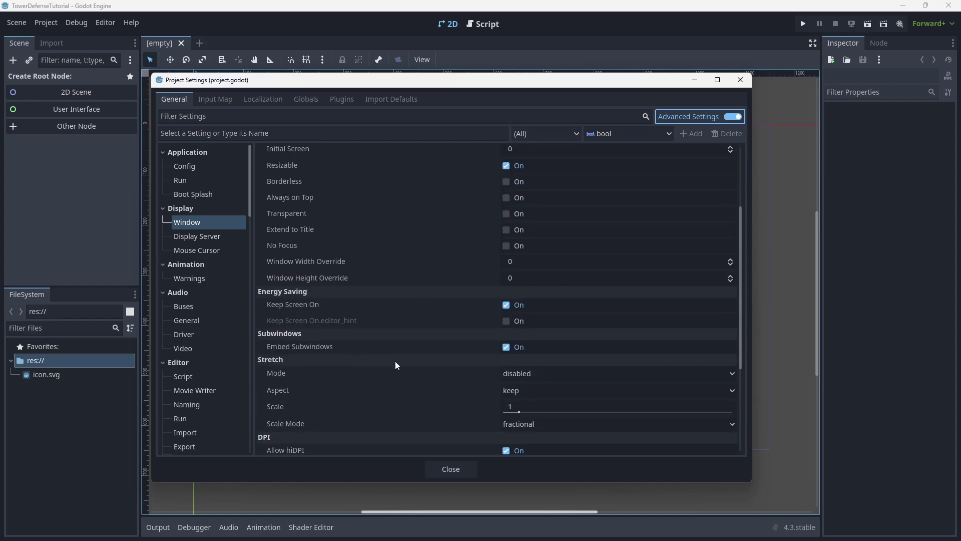
left_click(532, 379)
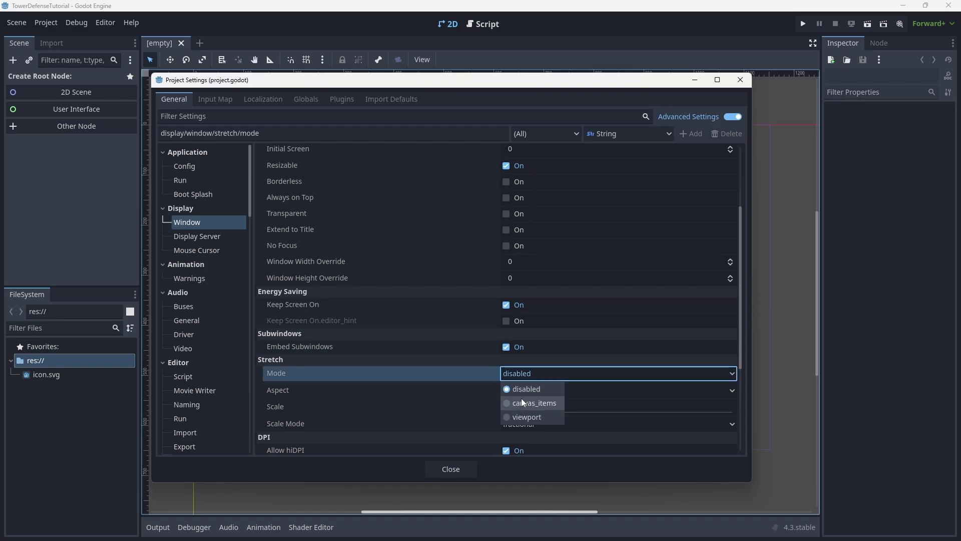
left_click(532, 418)
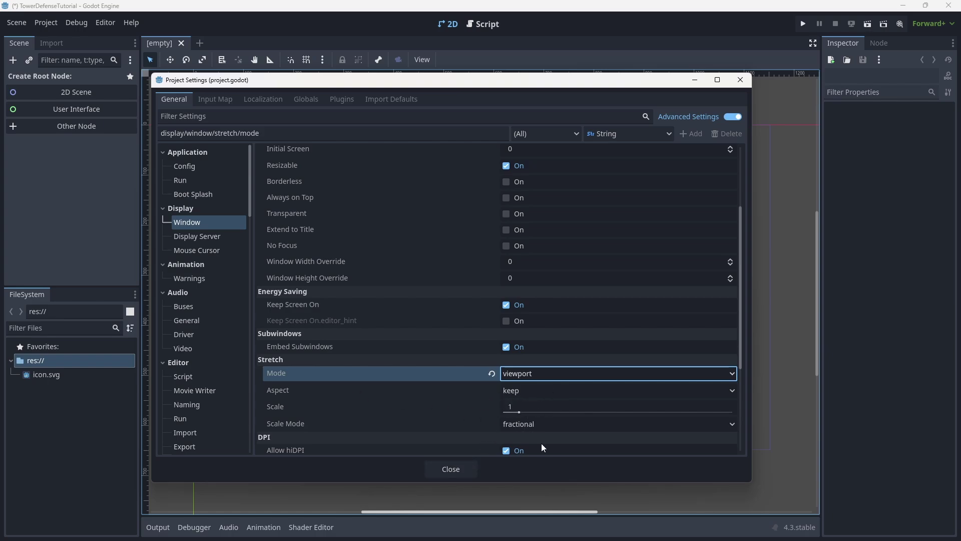
left_click(449, 470)
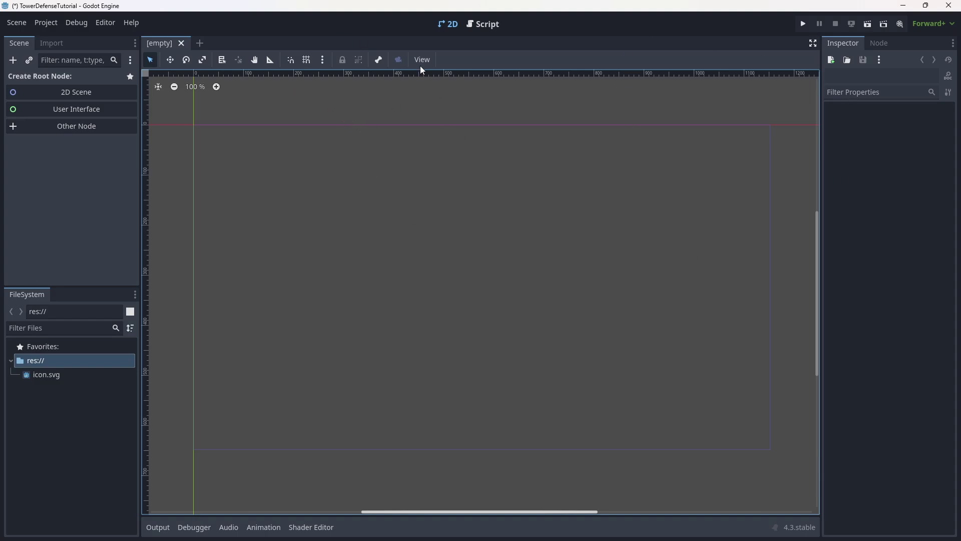
In Manage Editor Features, uncheck MultiplayerSpawner and MultiplayerSynchronizer in the 2D profile and confirm
left_click(103, 26)
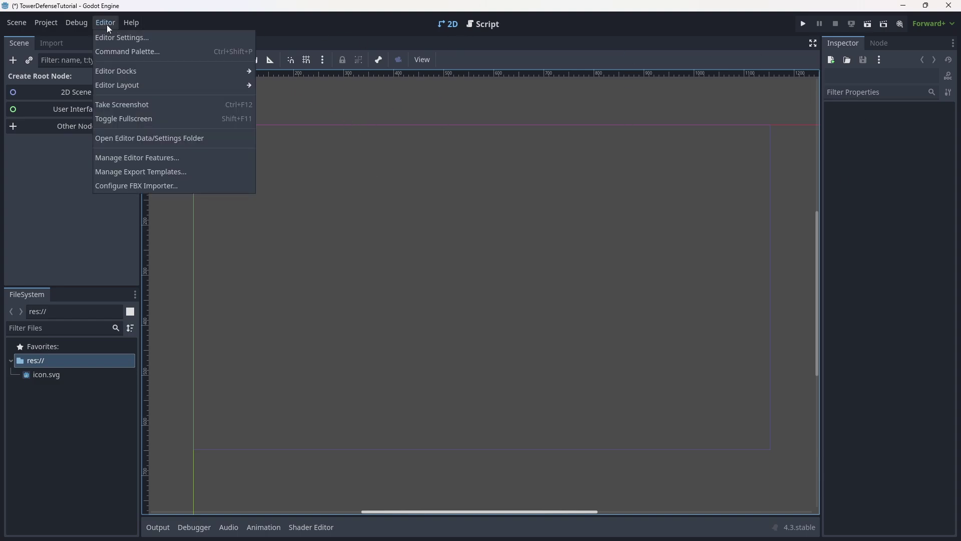
left_click(131, 158)
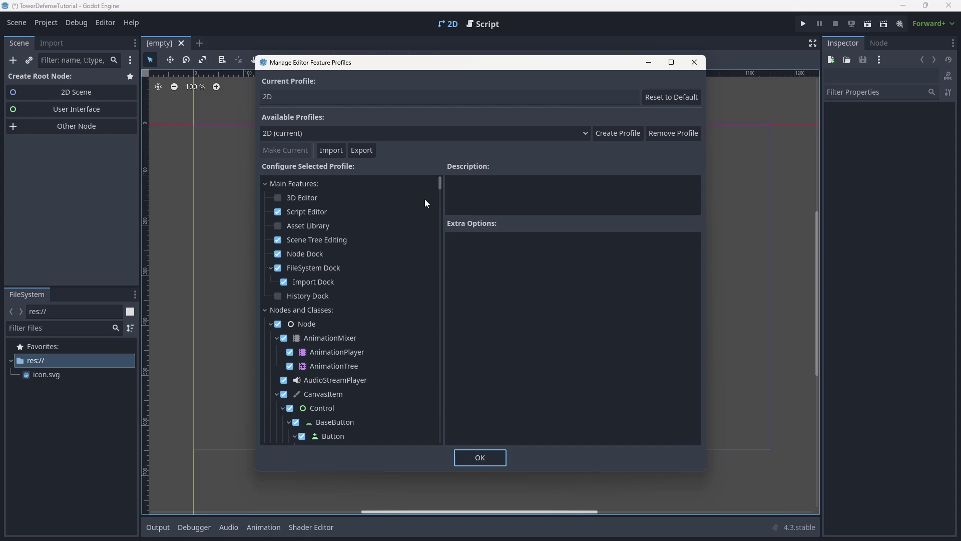
mouse_move(443, 182)
left_mouse_down()
mouse_move(443, 198)
mouse_move(443, 182)
left_mouse_up()
left_click(276, 350)
scroll(294, 300, "down", 5)
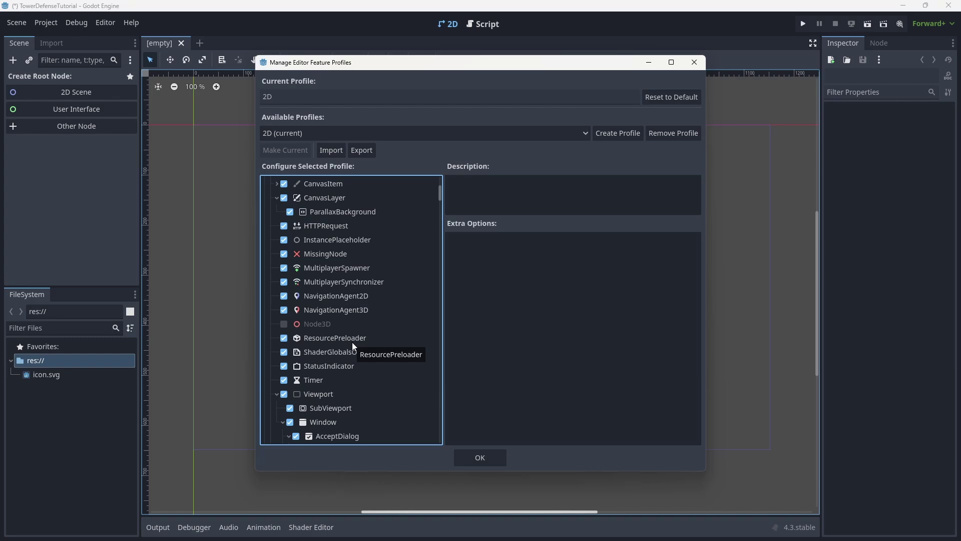
left_click(284, 268)
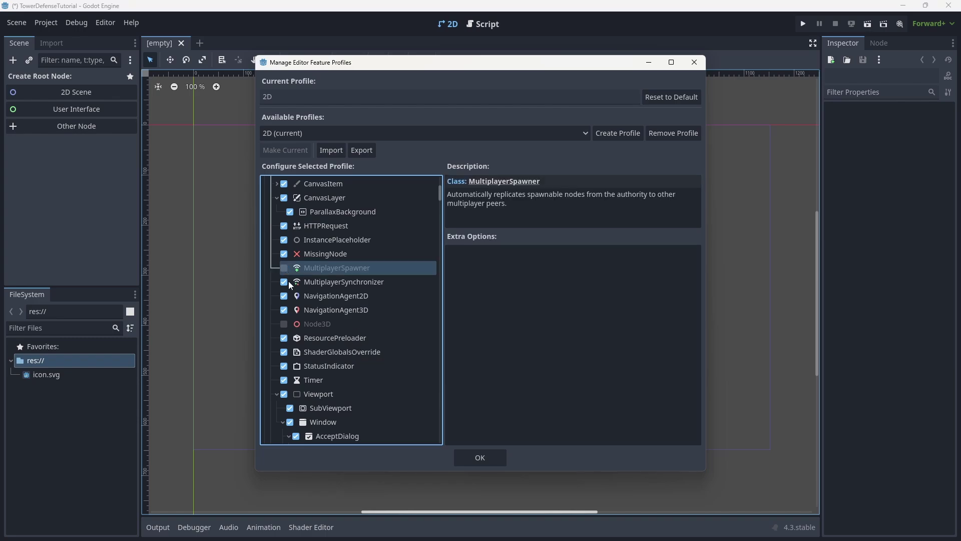
left_click(284, 281)
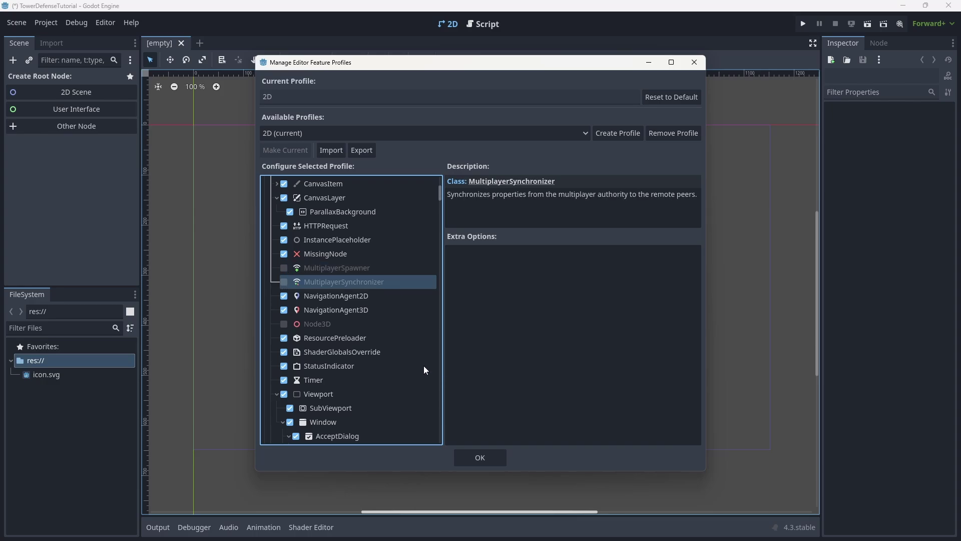
scroll(352, 336, "up", 5)
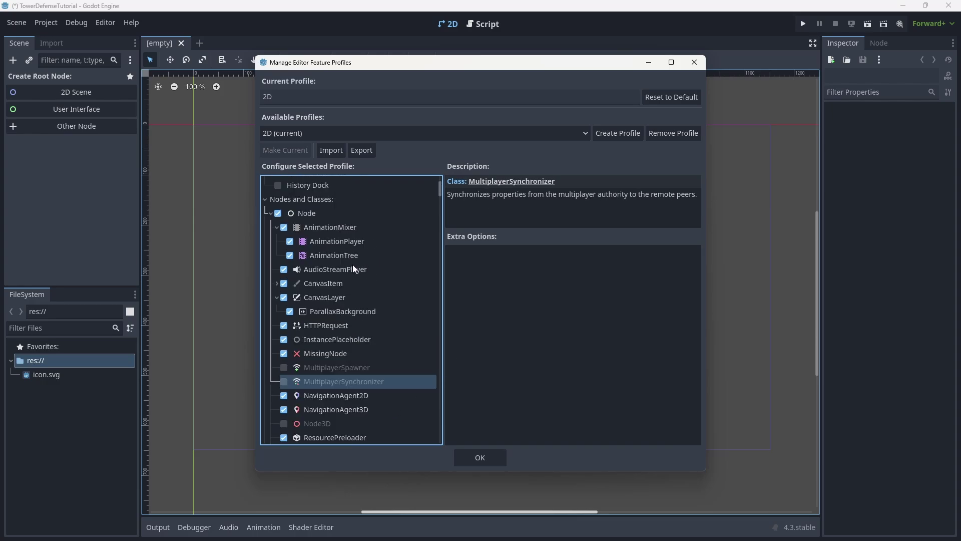
scroll(349, 270, "up", 5)
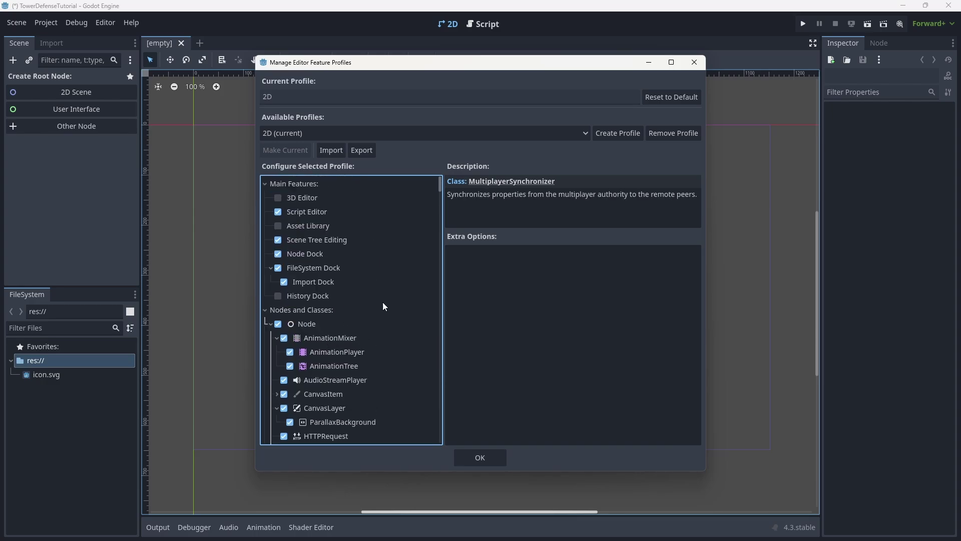
scroll(329, 372, "down", 5)
scroll(330, 378, "down", 3)
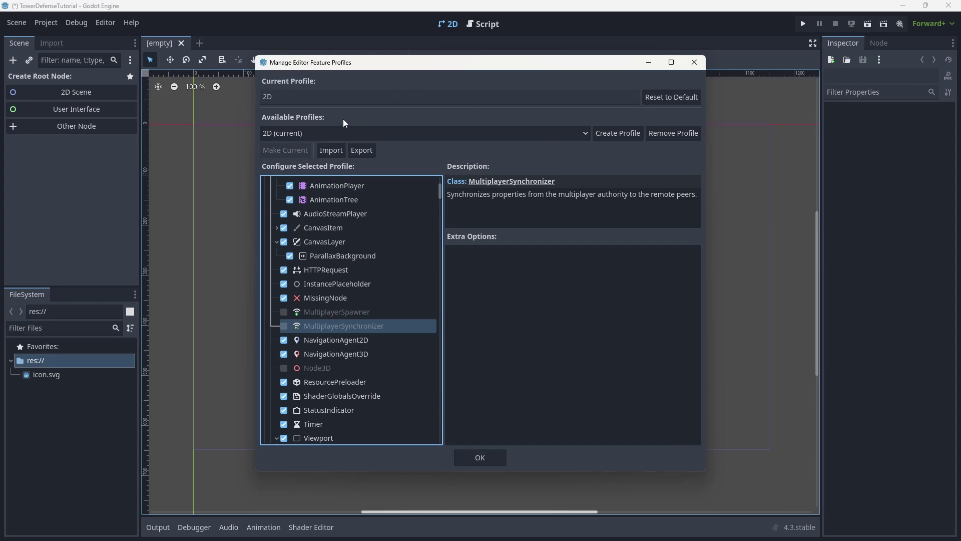
left_click(476, 457)
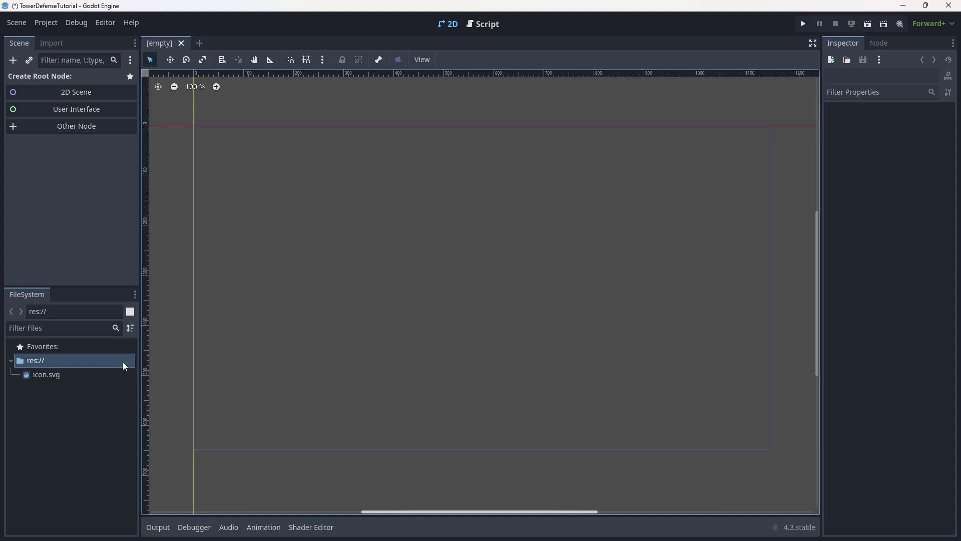
Create a 'scenes' folder in res:// from the FileSystem dock
right_click(61, 362)
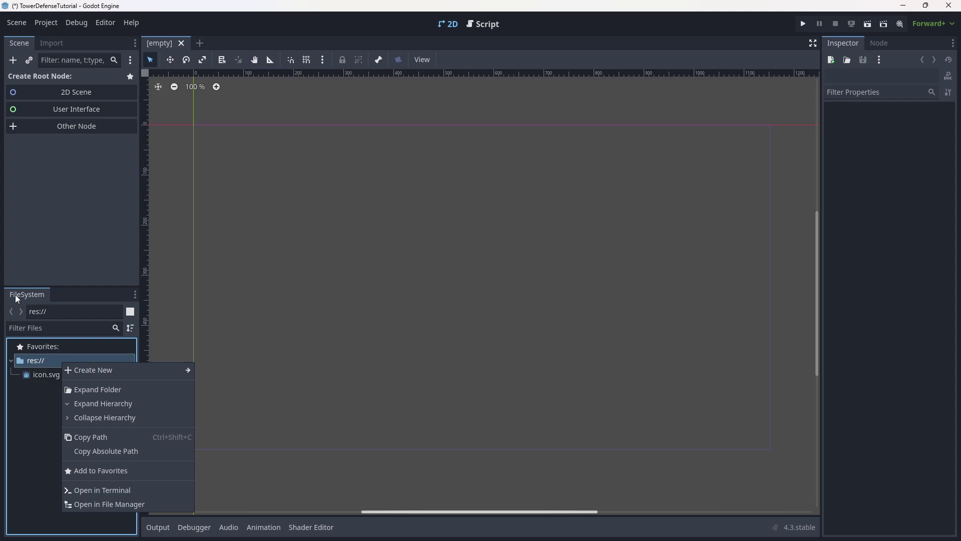
mouse_move(169, 369)
left_click(246, 370)
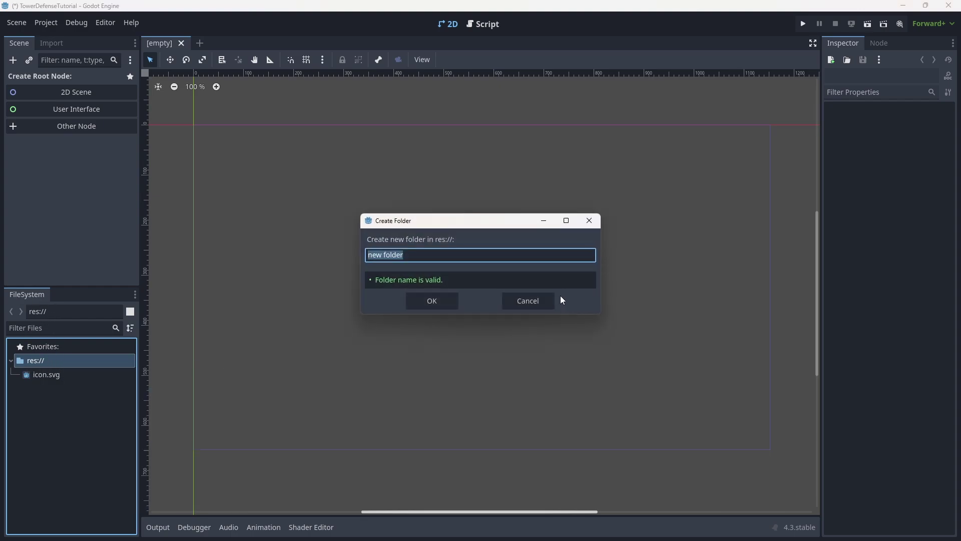
key("BackSpace")
type("scenes")
key("Return")
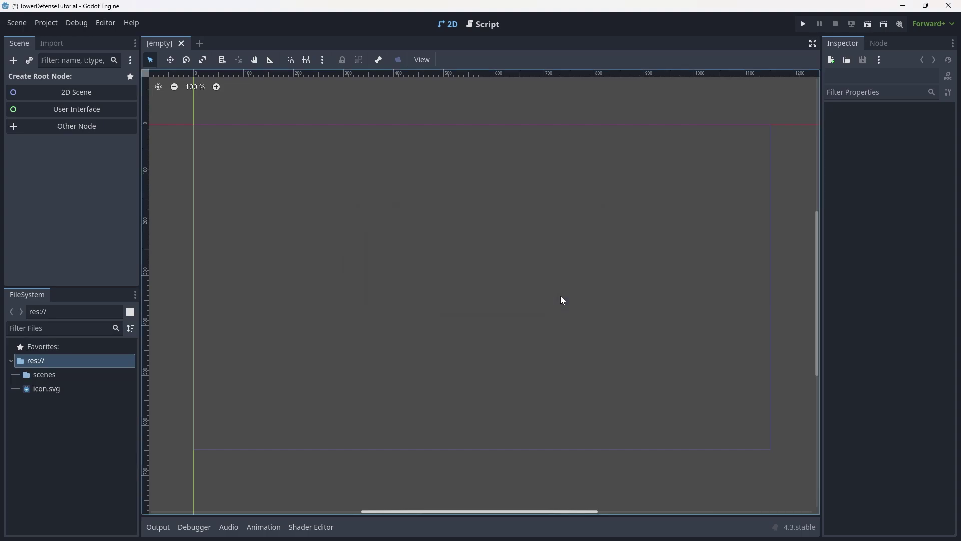
left_click(41, 380)
left_click(67, 362)
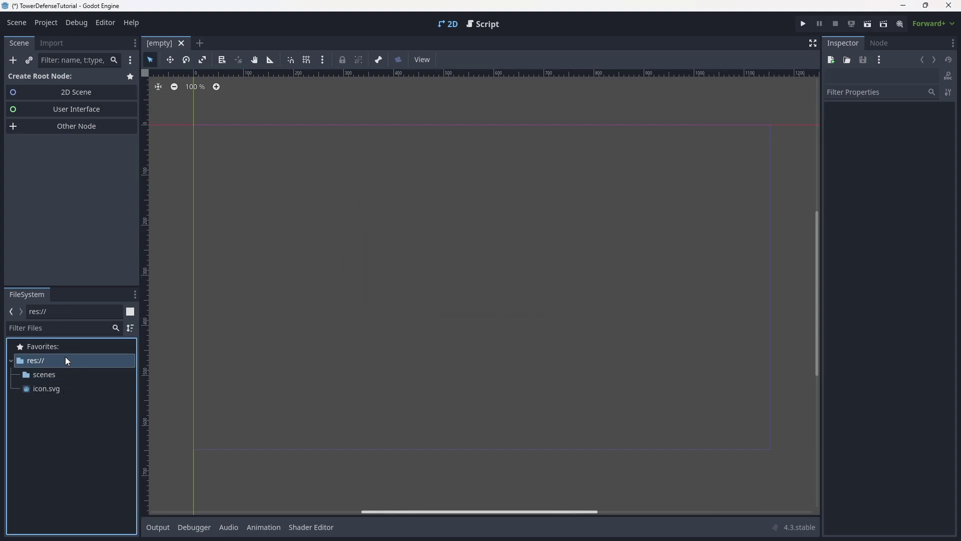
Create an 'assets' folder in res://
right_click(44, 360)
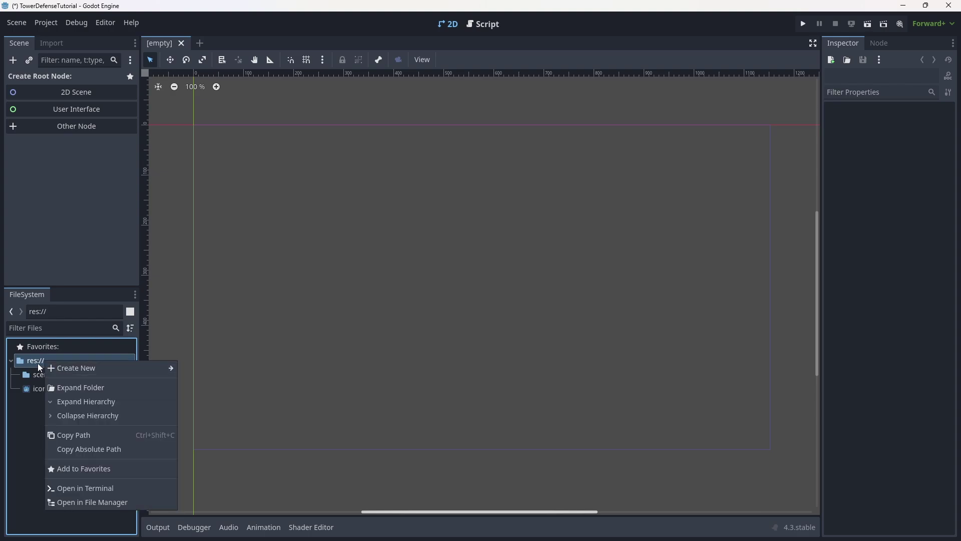
mouse_move(78, 369)
left_click(203, 366)
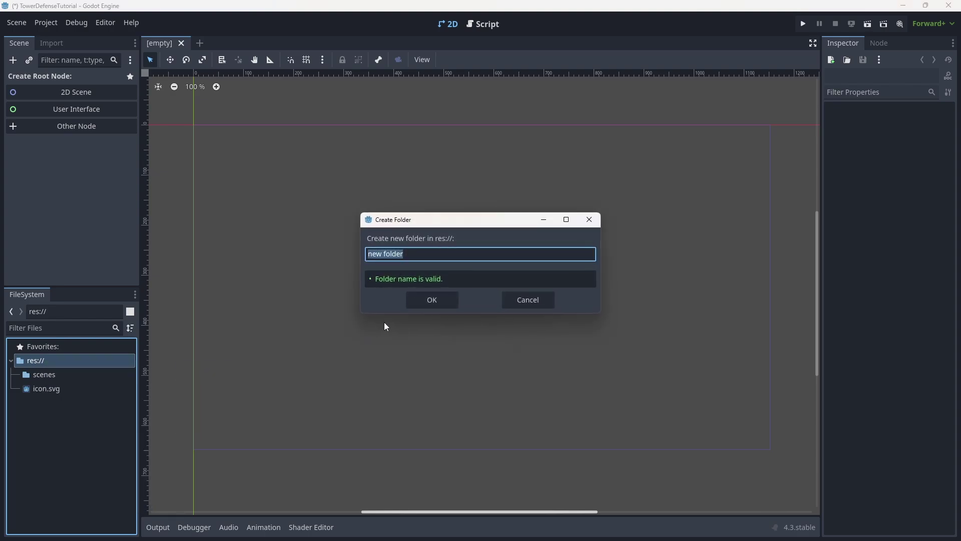
type("assets")
key("Return")
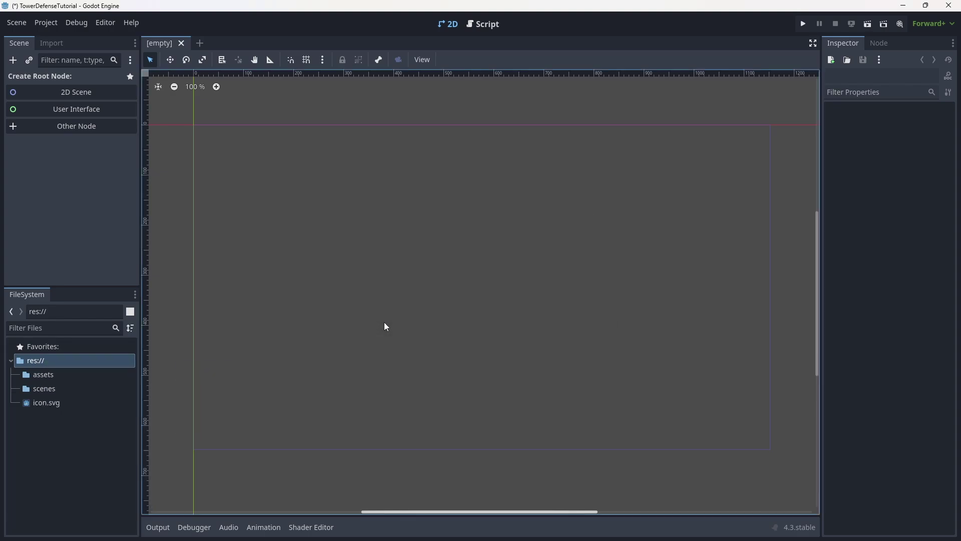
Create a 'tiles' folder inside assets and expand assets to show it
right_click(45, 379)
mouse_move(139, 330)
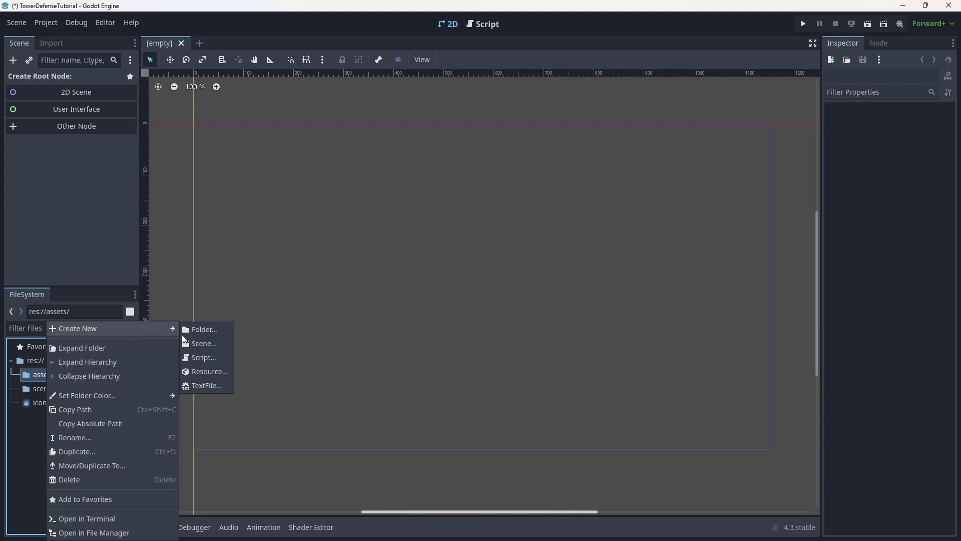
left_click(211, 334)
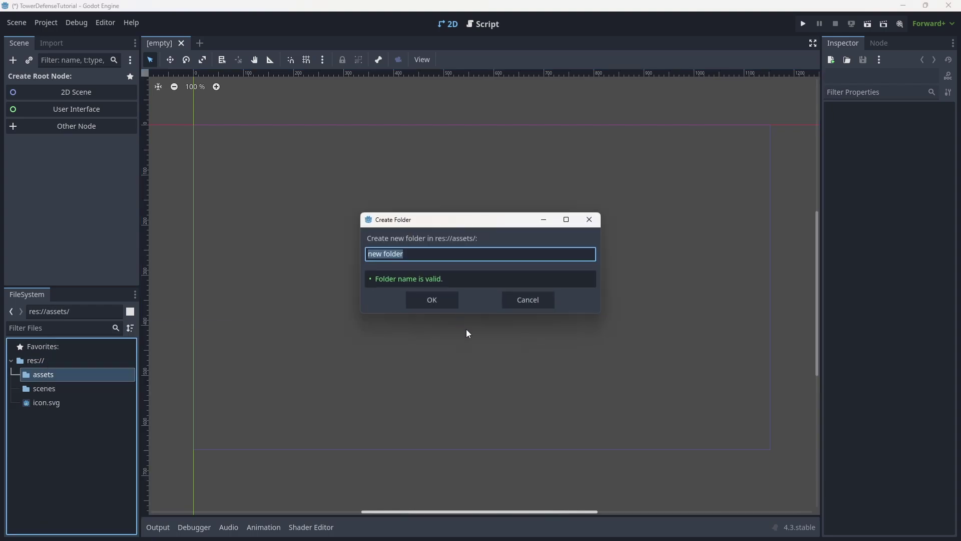
type("tilesets")
key("BackSpace")
key("BackSpace")
key("BackSpace")
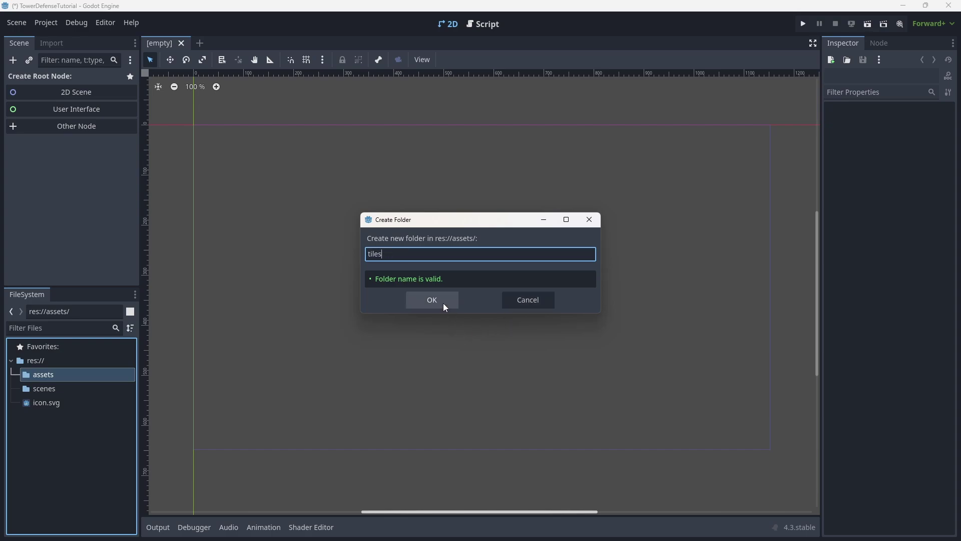
left_click(443, 302)
left_click(16, 374)
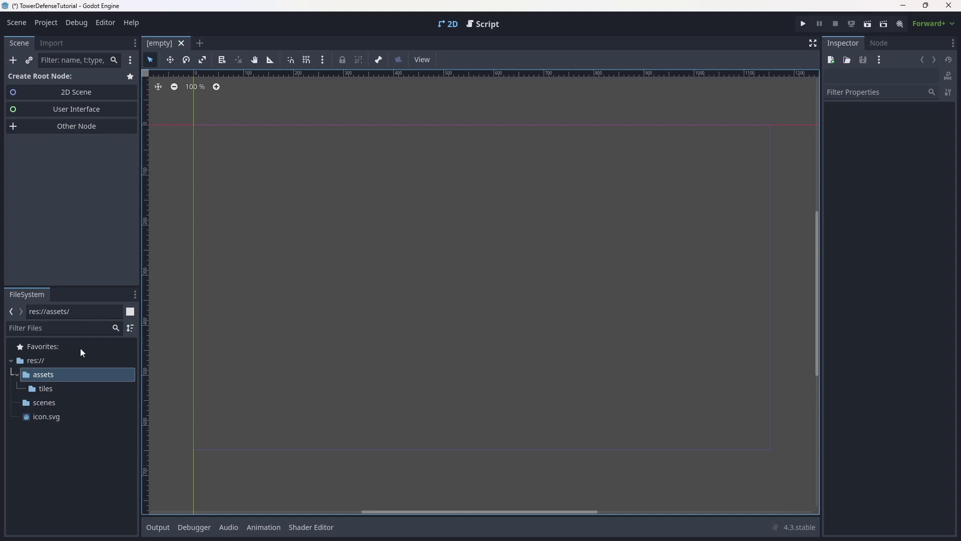
Open res:// in File Explorer and navigate to the Desktop's Godot Projects folder
right_click(68, 363)
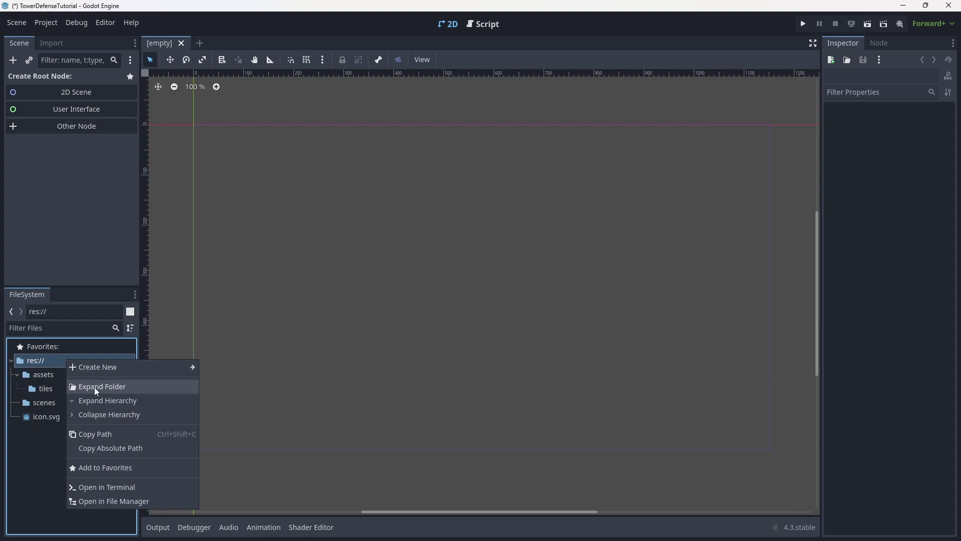
left_click(107, 500)
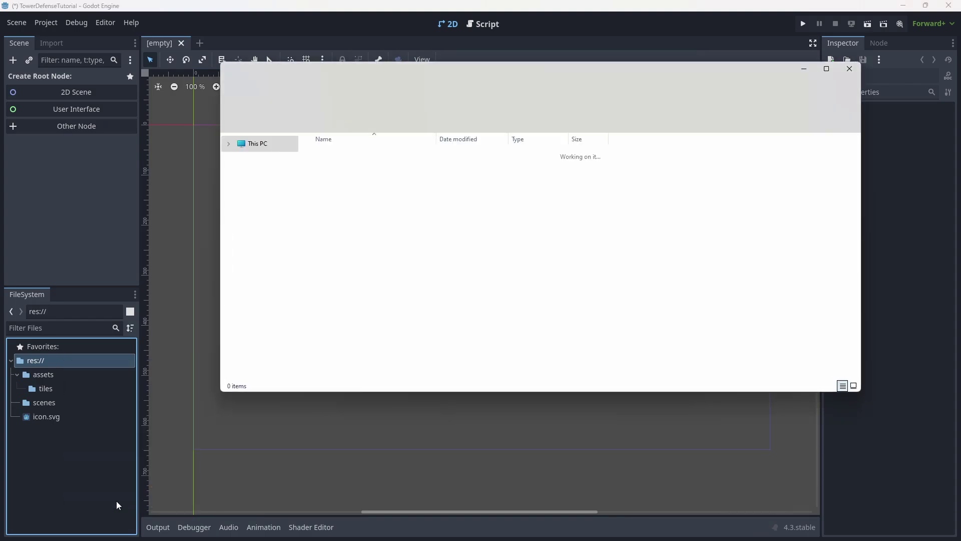
left_click_drag(518, 71, 314, 28)
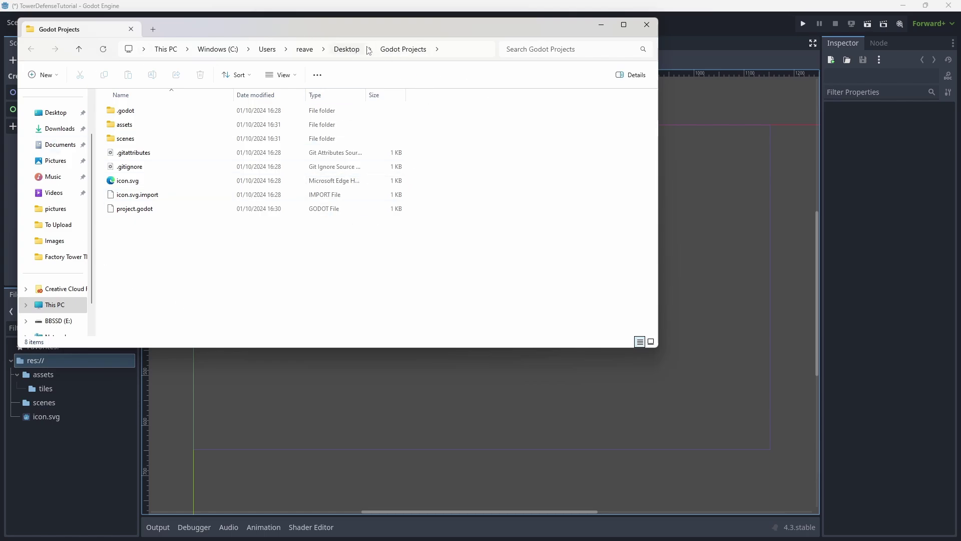
left_click(347, 49)
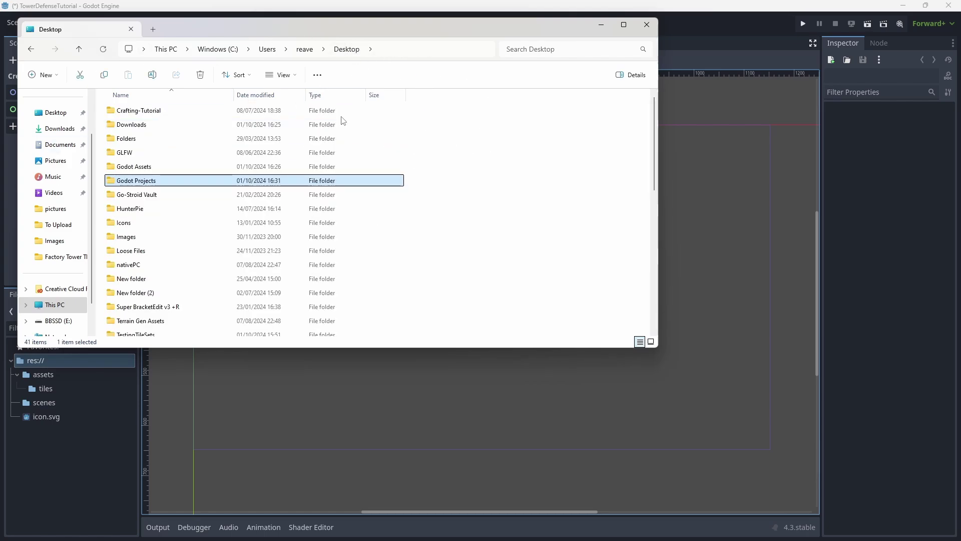
double_click(167, 186)
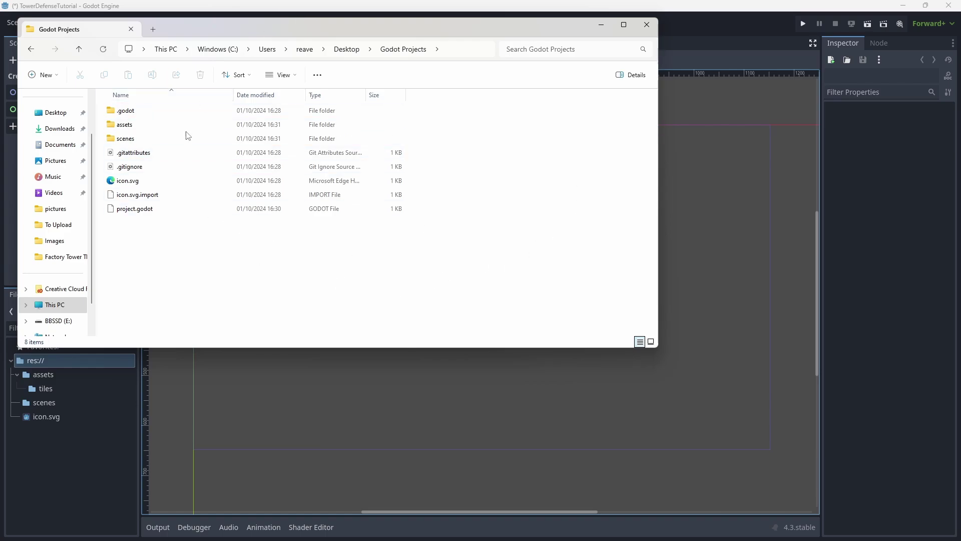
left_click_drag(438, 249, 105, 77)
left_click(494, 273)
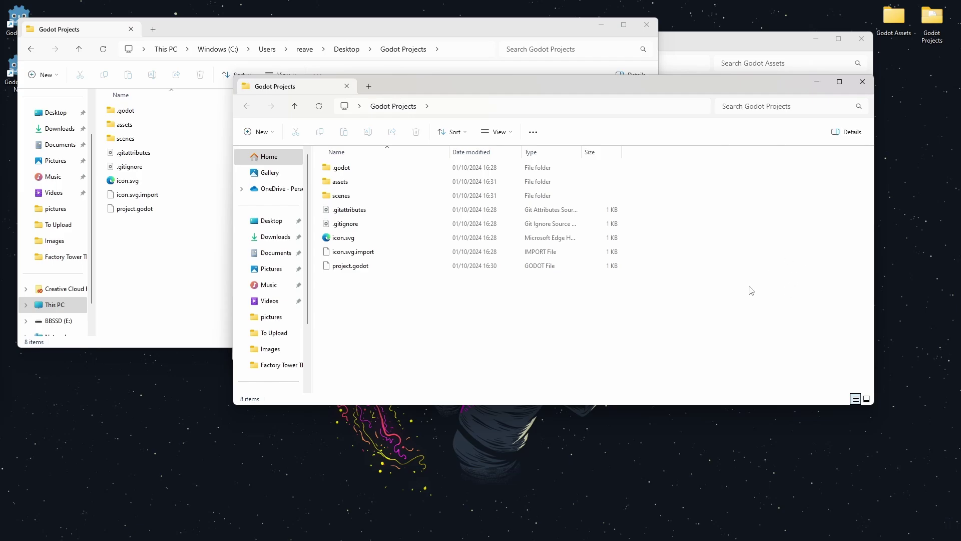
Close the TowerDefenseTutorial editor with Save & Quit, then return to the Godot Projects window
double_click(29, 8)
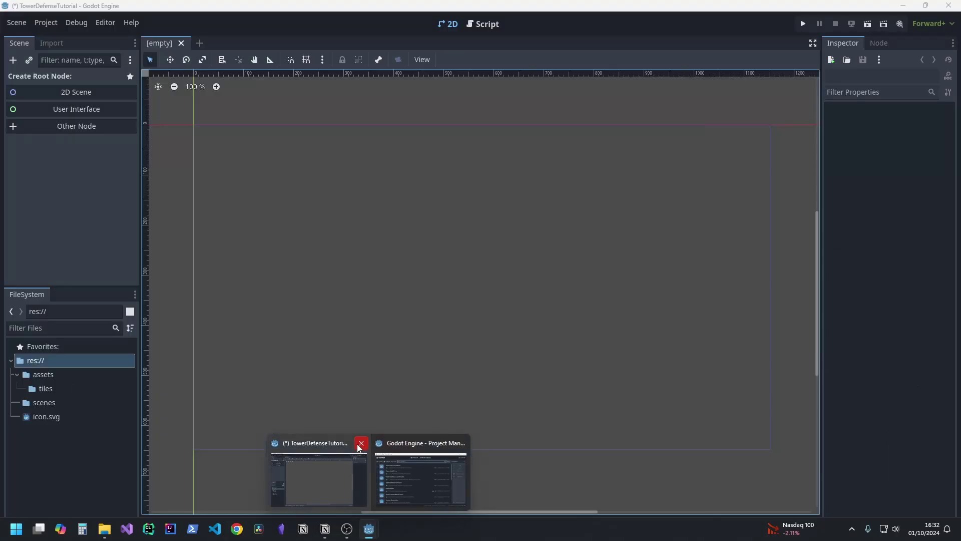
left_click(361, 444)
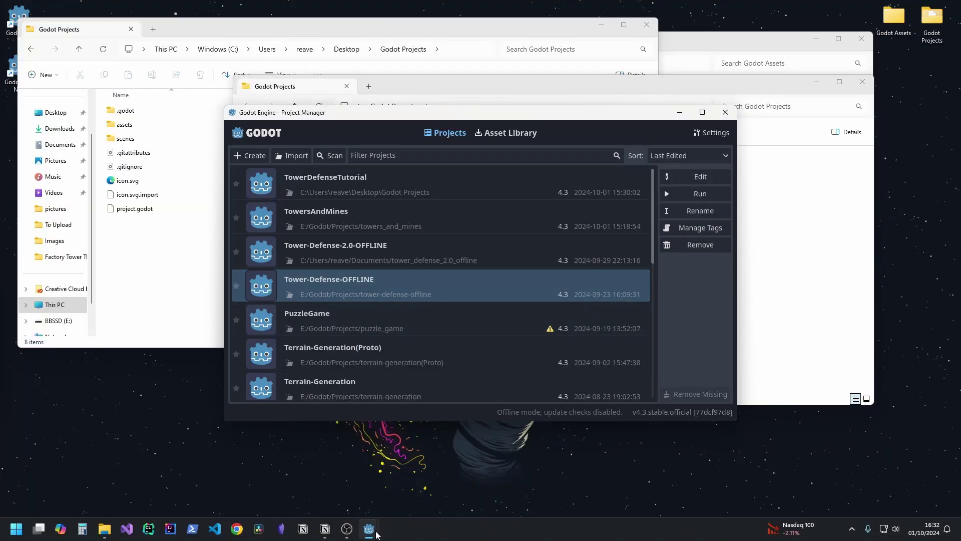
left_click(311, 465)
left_click(412, 279)
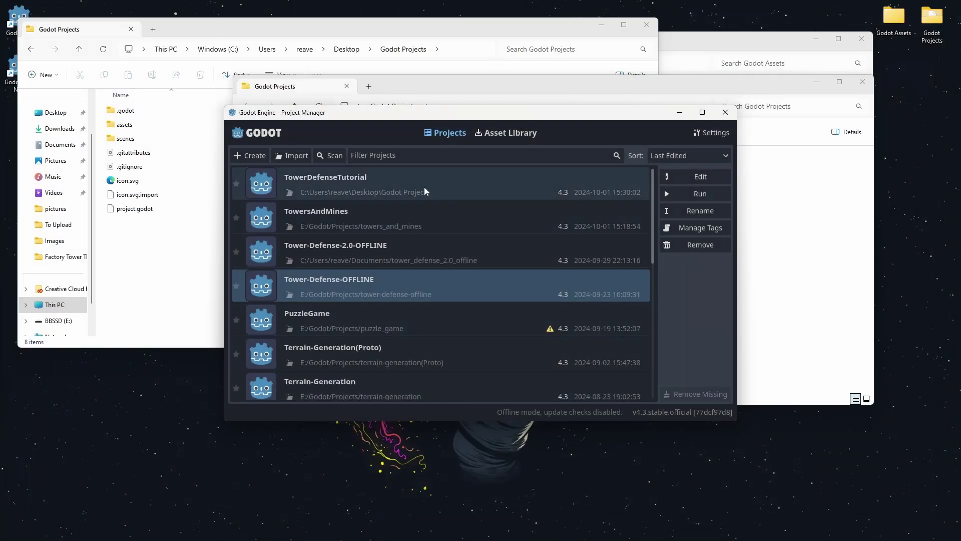
left_click(810, 223)
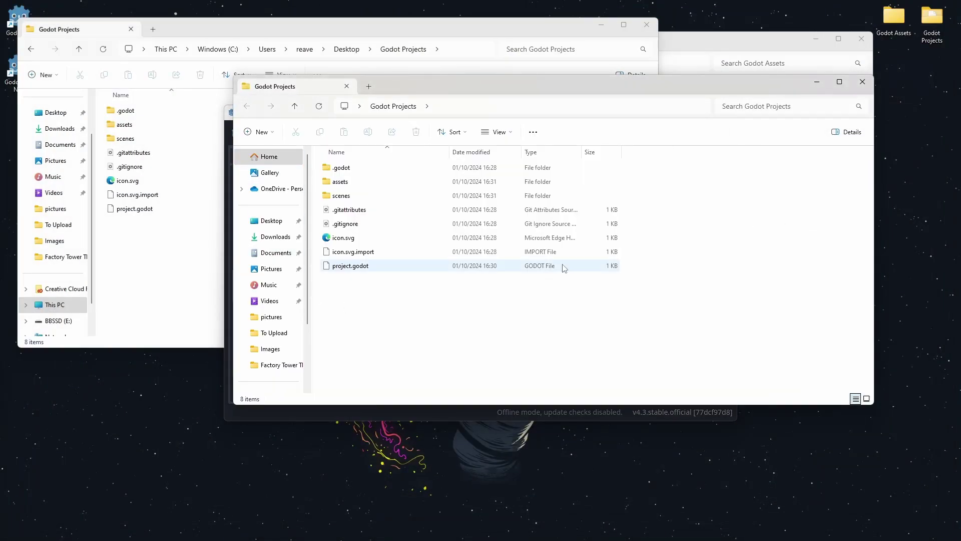
Create a new folder named tower_defense_tutorial in Godot Projects
right_click(740, 268)
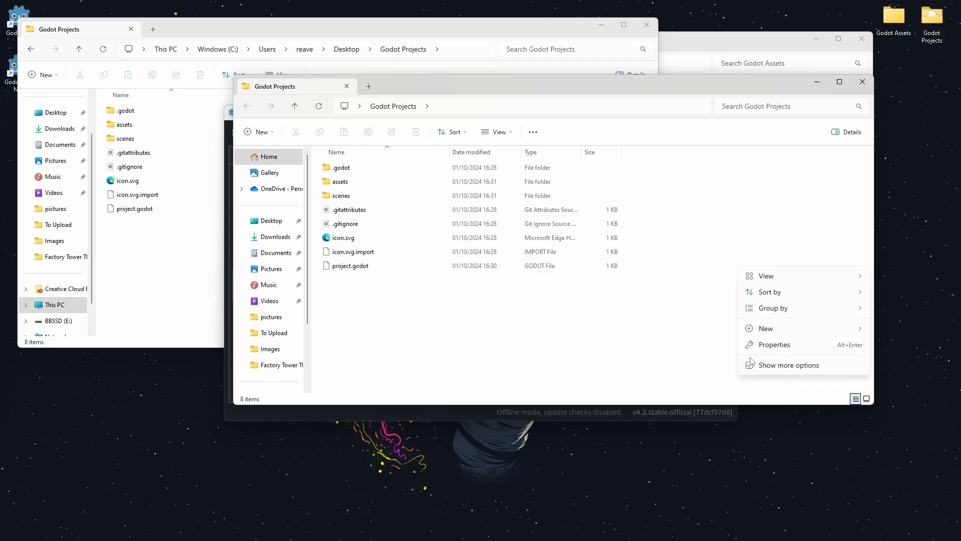
mouse_move(766, 328)
left_click(641, 330)
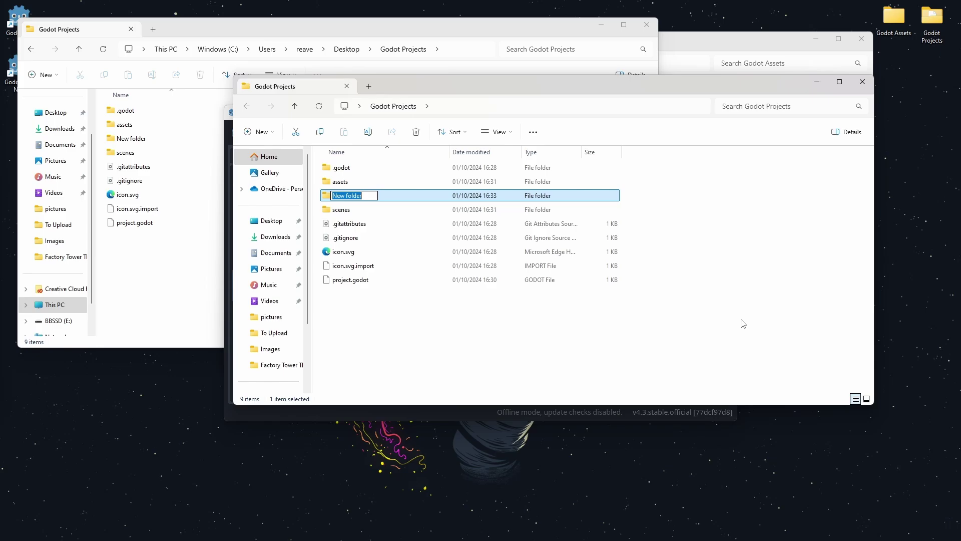
type("TowerDefenseTu")
key("BackSpace")
key("BackSpace")
key("BackSpace")
key("BackSpace")
key("BackSpace")
key("BackSpace")
key("BackSpace")
key("BackSpace")
key("BackSpace")
key("BackSpace")
key("BackSpace")
key("BackSpace")
key("BackSpace")
key("BackSpace")
type("tower_defensetutorial")
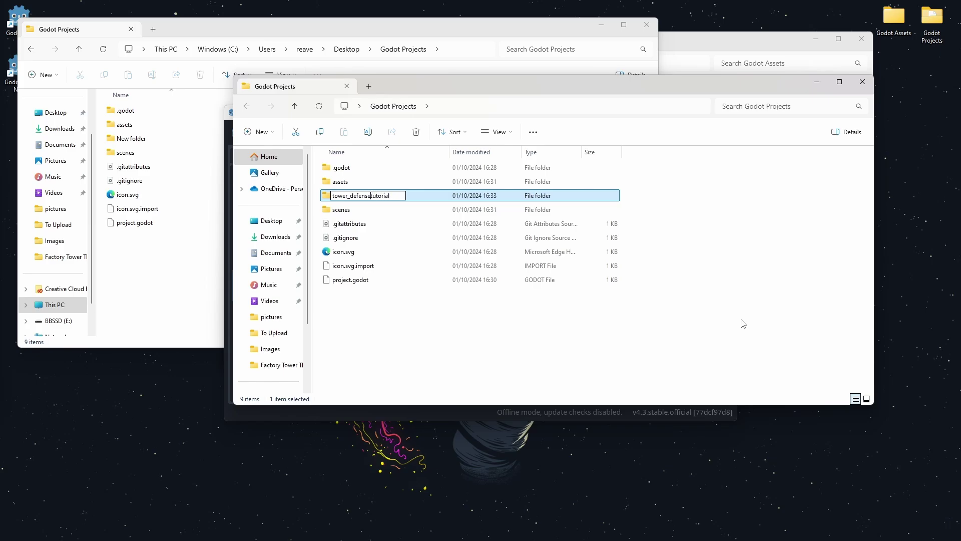
type("_")
left_click(744, 324)
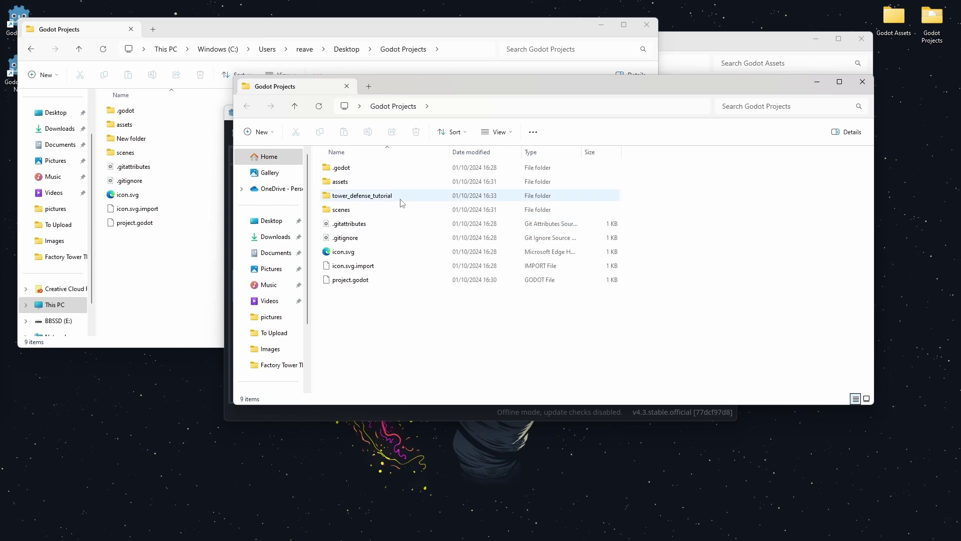
Select all project files, including .godot and assets, and move them into tower_defense_tutorial
left_click_drag(666, 335, 353, 207)
left_click(358, 183, "ctrl")
left_click(361, 168, "ctrl")
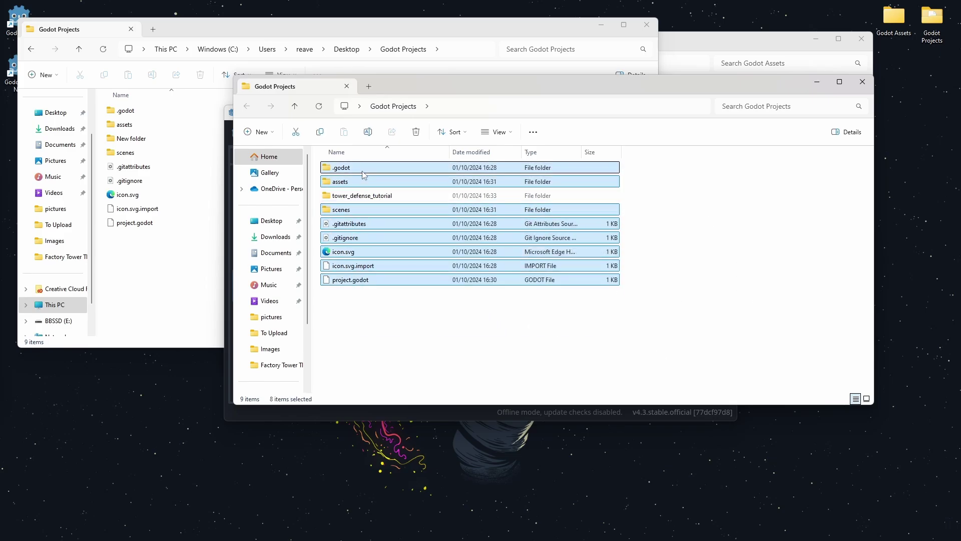
left_click_drag(360, 183, 756, 325)
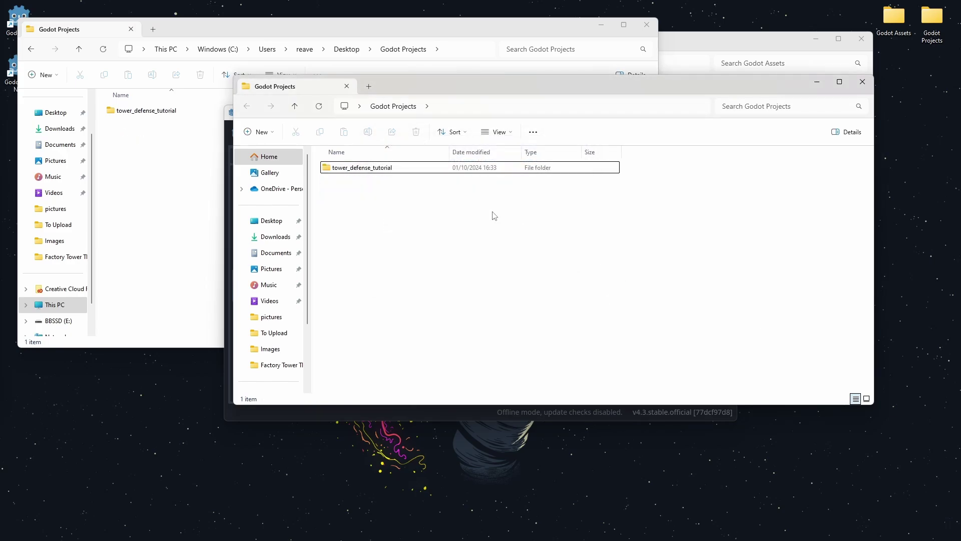
Close the extra Godot Projects windows and start a project scan from the C: drive
left_click(862, 82)
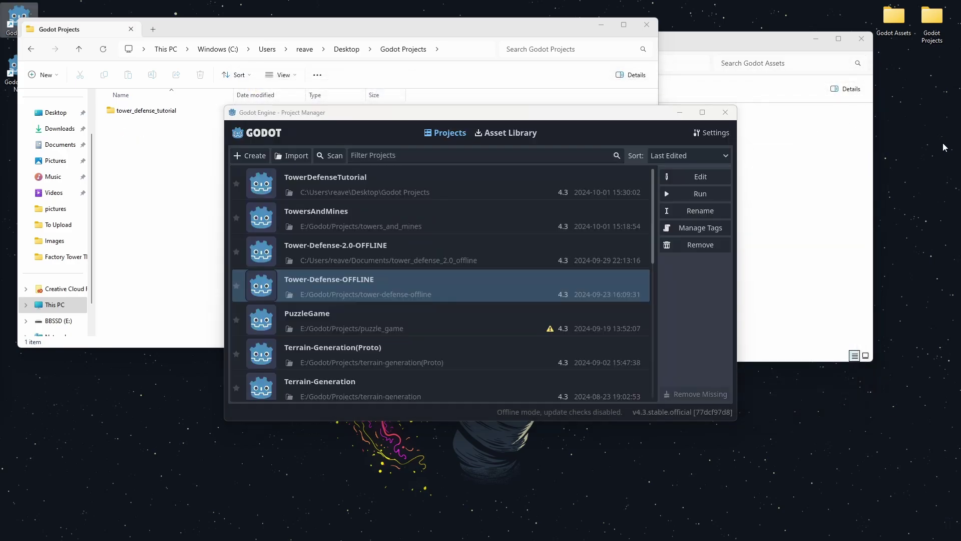
double_click(932, 22)
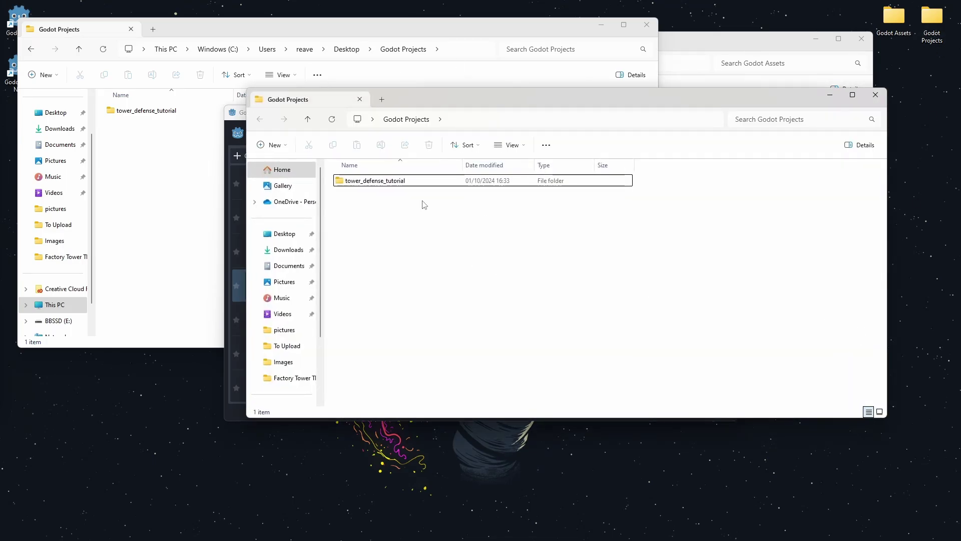
left_click(875, 94)
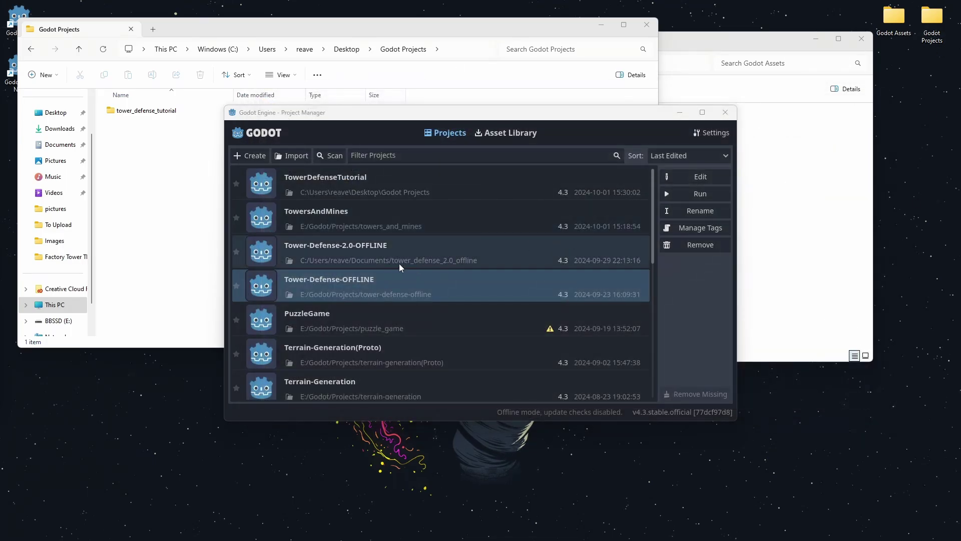
left_click(337, 156)
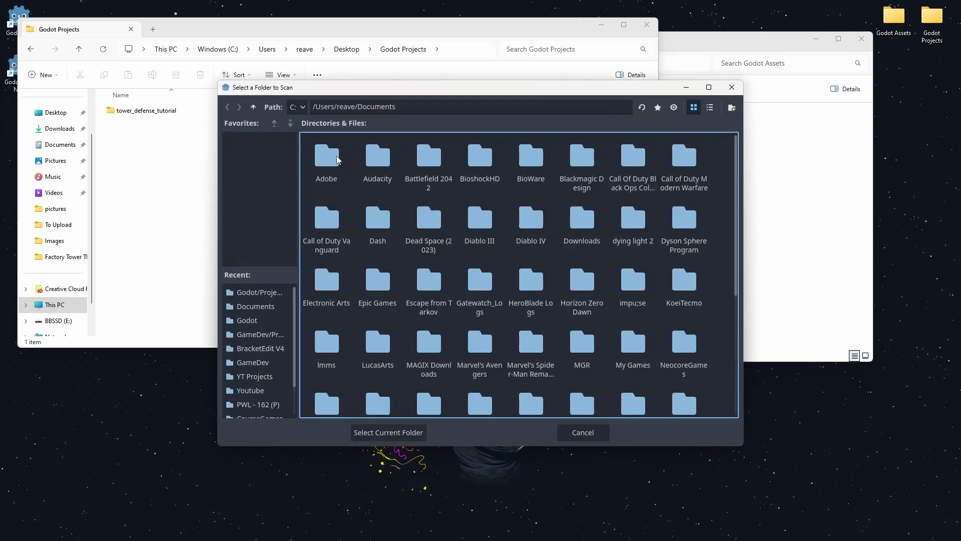
left_click(259, 292)
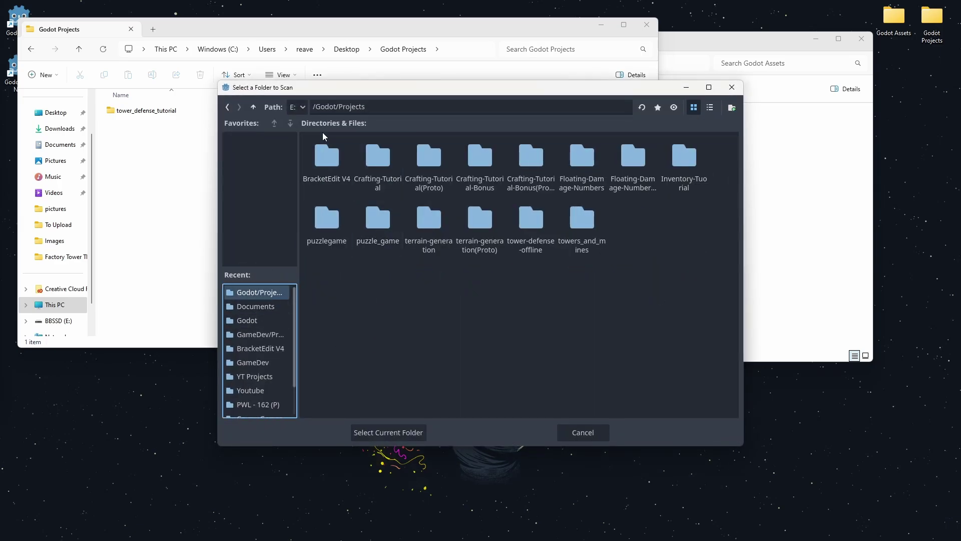
left_click(296, 106)
left_click(303, 123)
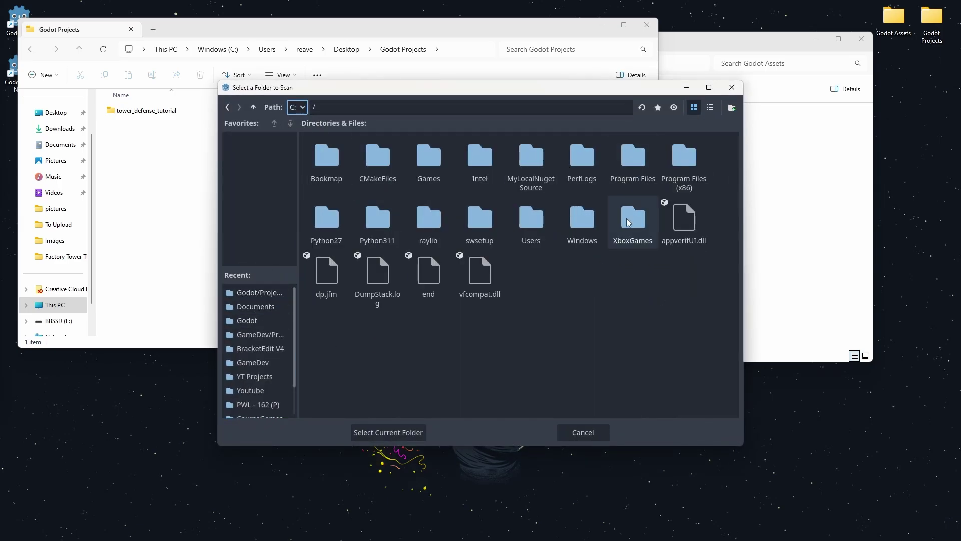
Scan Users > your user > Desktop > Godot Projects, then open TowerDefenseTutorial
scroll(261, 311, "down", 2)
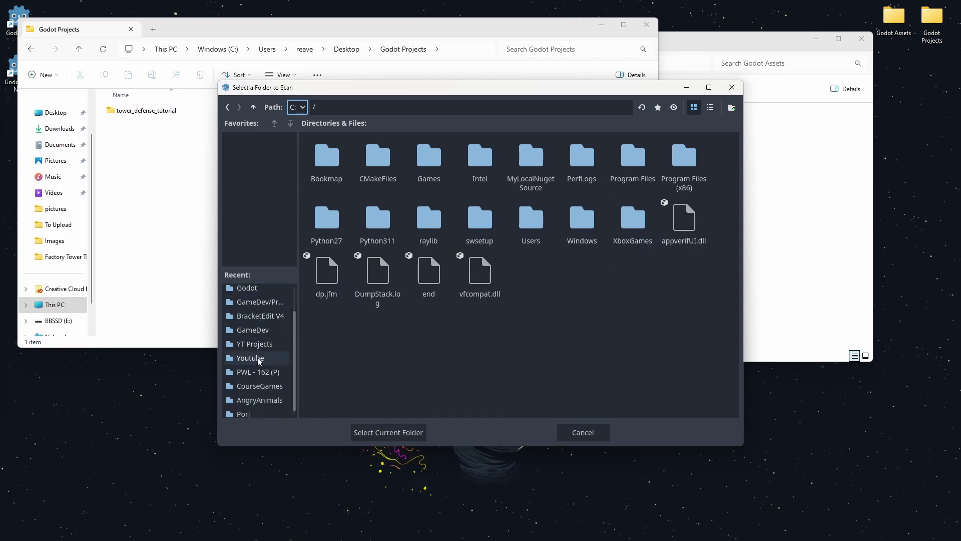
scroll(260, 381, "up", 2)
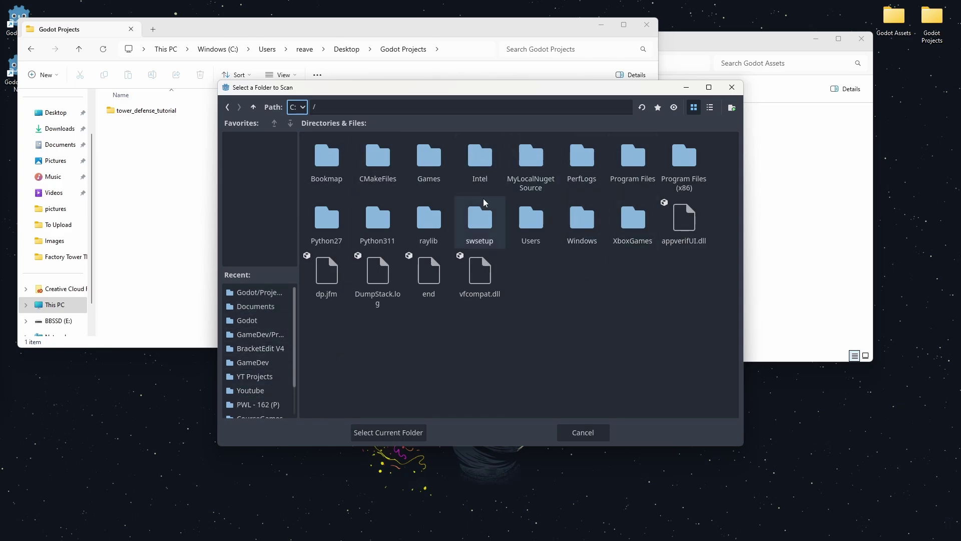
scroll(270, 340, "down", 4)
double_click(530, 220)
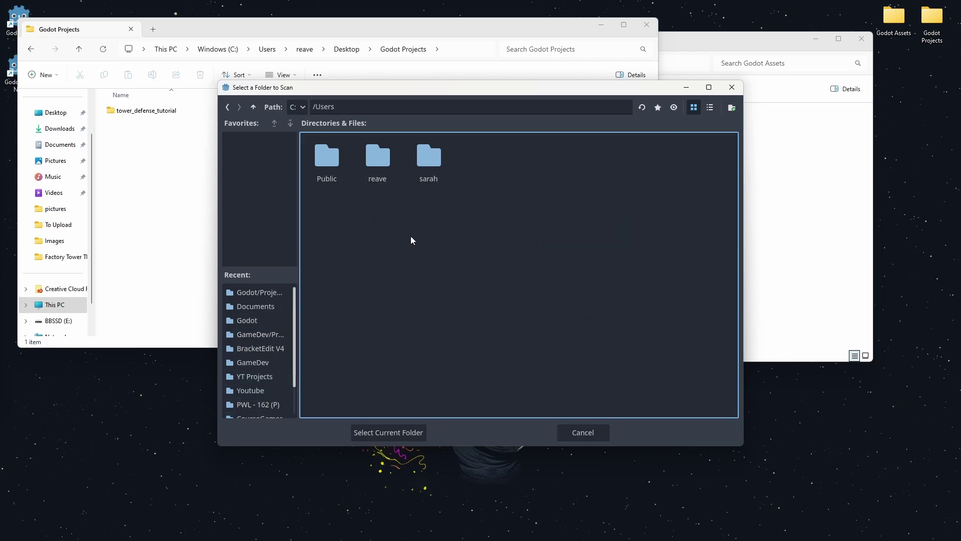
double_click(384, 160)
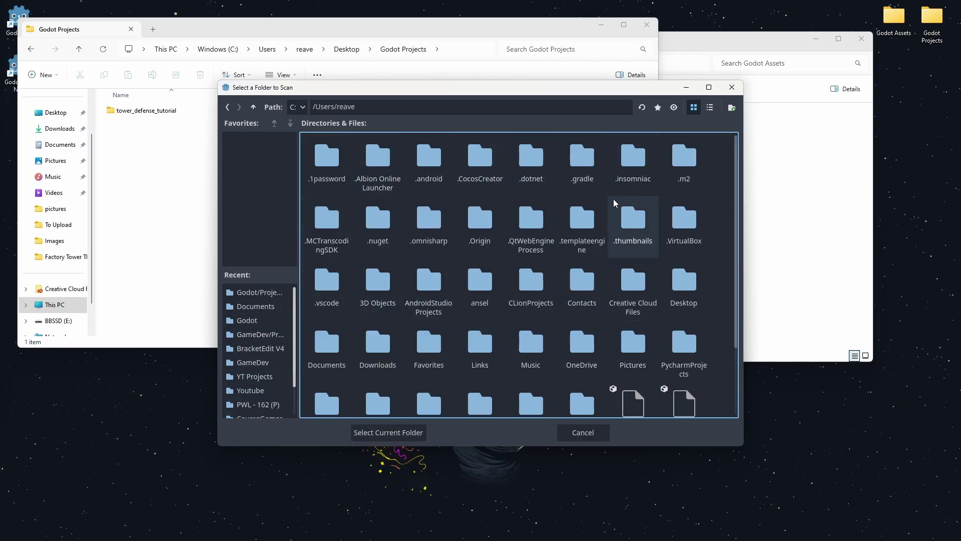
scroll(488, 159, "down", 2)
scroll(496, 197, "up", 2)
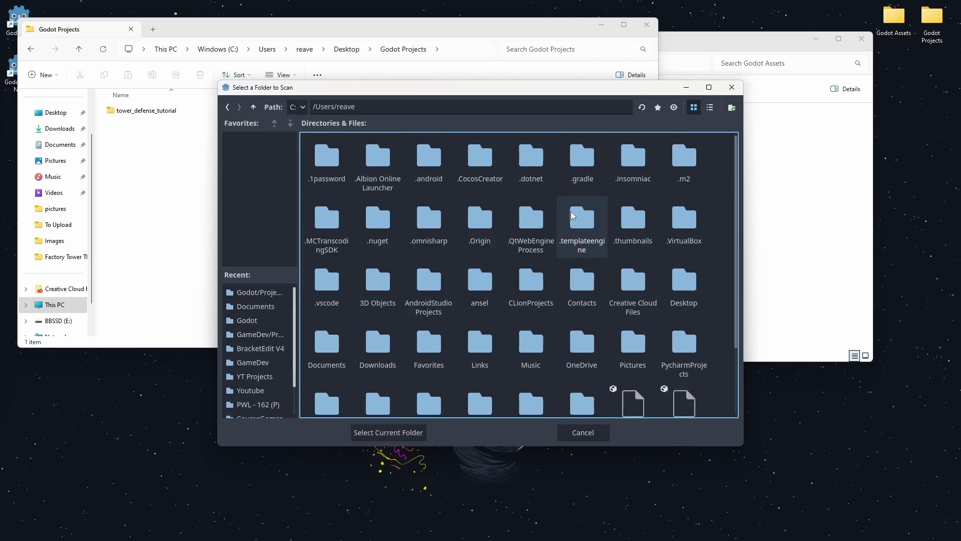
left_click(696, 275)
double_click(696, 275)
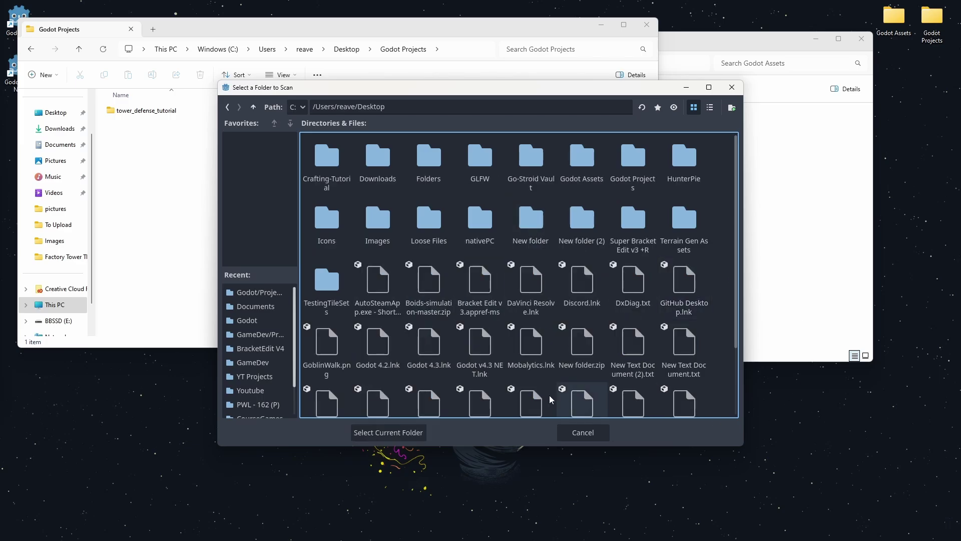
double_click(657, 157)
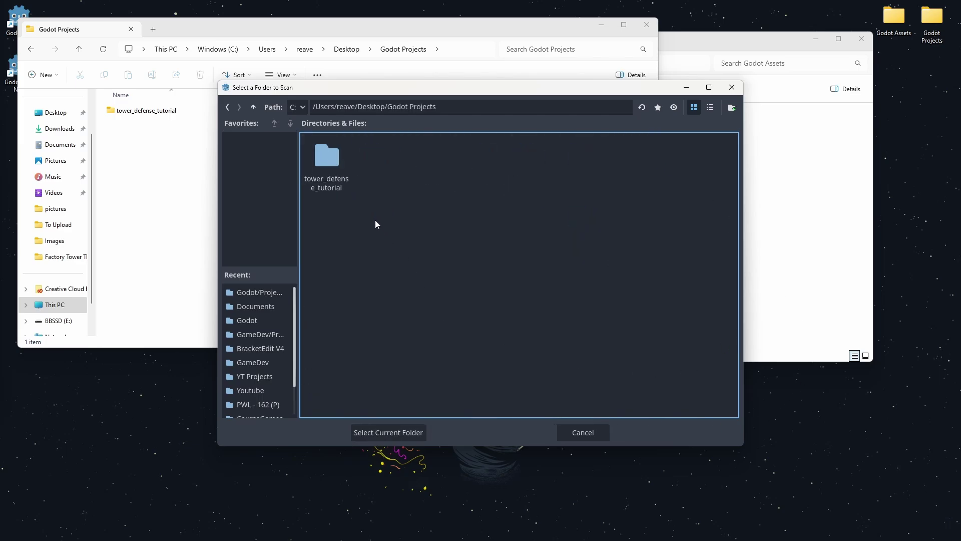
left_click(410, 431)
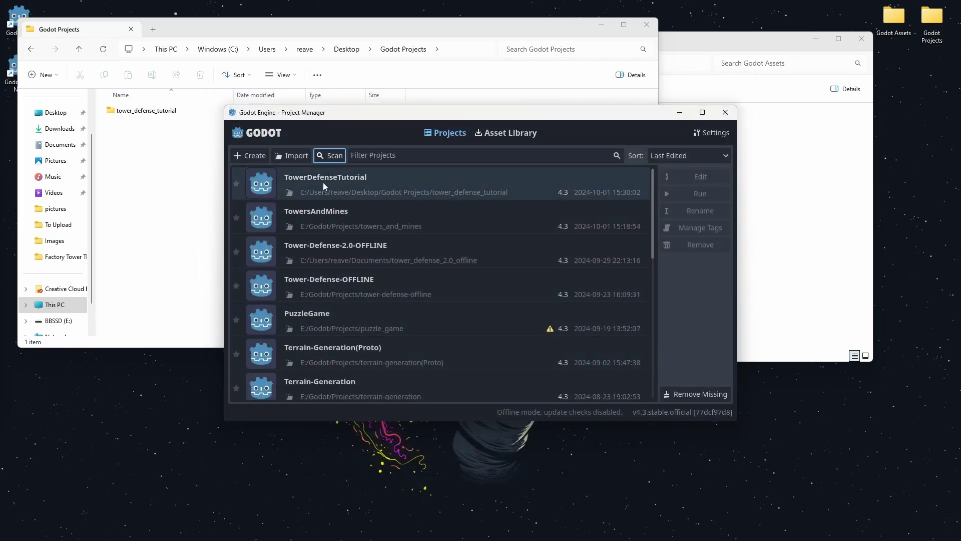
double_click(450, 180)
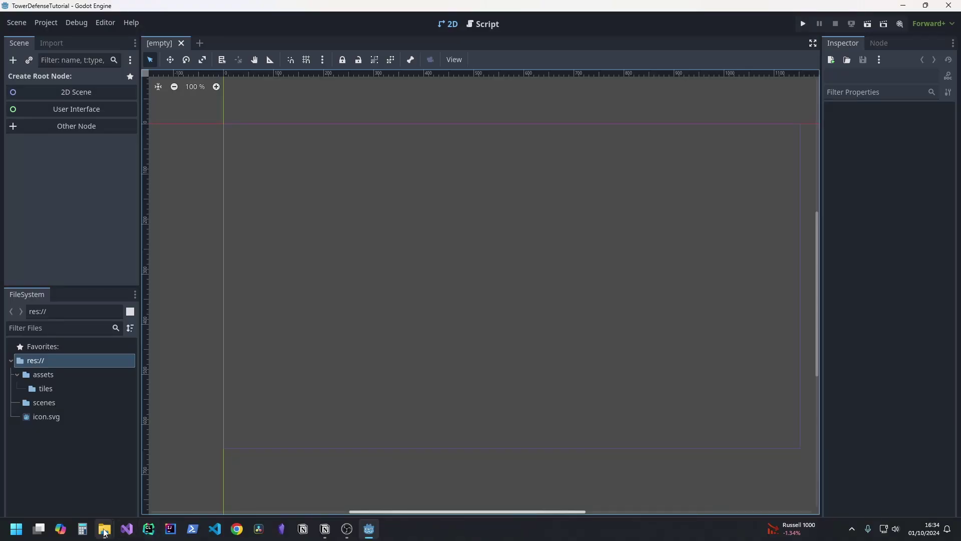
Bring the Godot Projects Explorer window forward, open tower_defense_tutorial, and move the window right
mouse_move(104, 529)
left_click(161, 476)
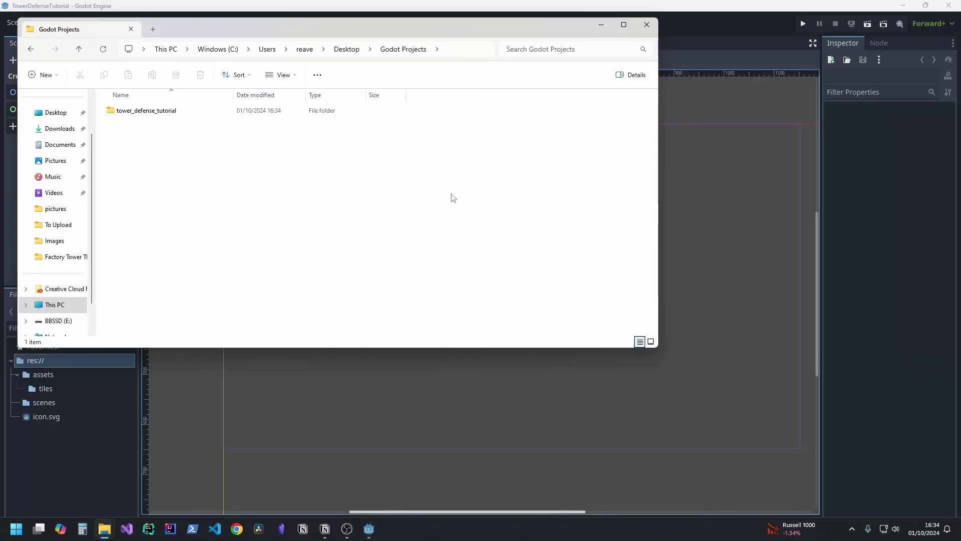
double_click(292, 111)
left_click_drag(280, 25, 478, 28)
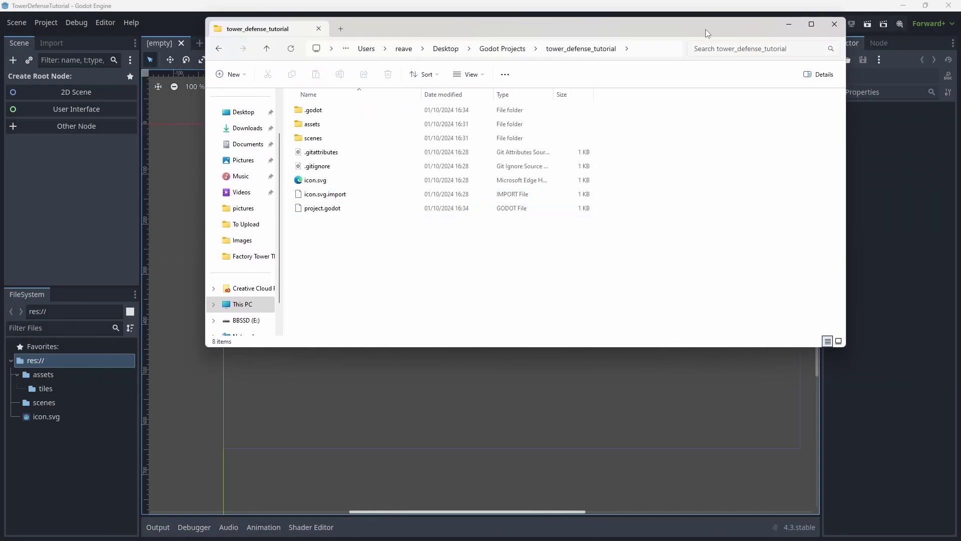
Create a downloads folder in the project and open it
right_click(480, 282)
mouse_move(516, 362)
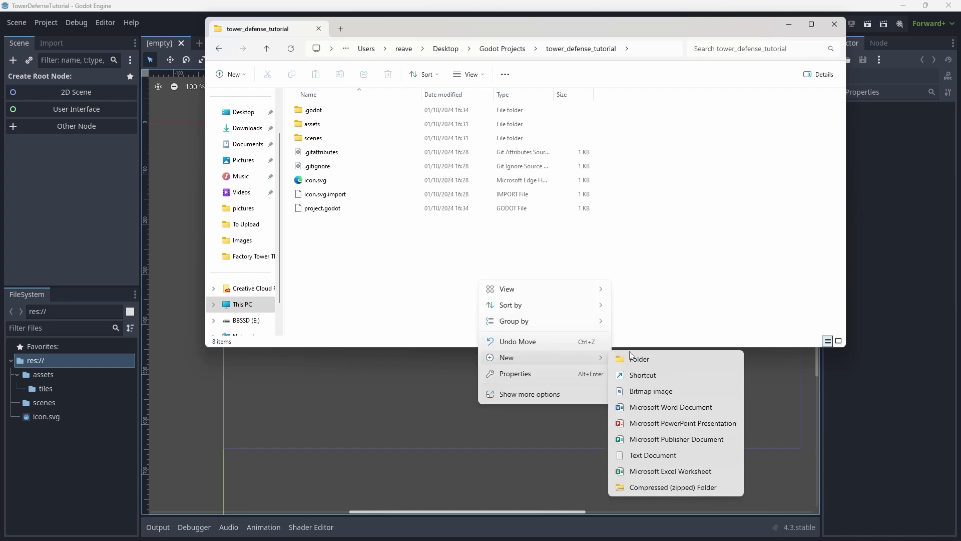
left_click(646, 360)
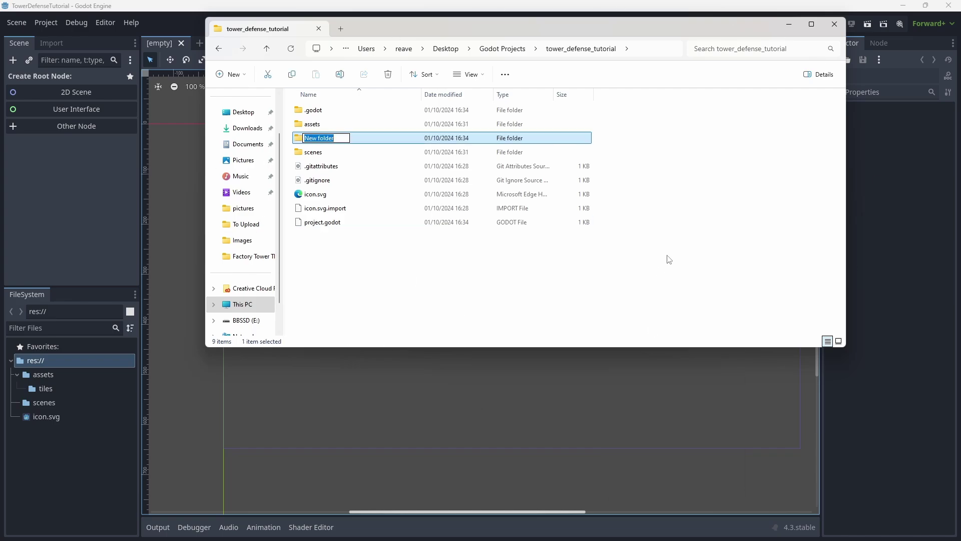
type("downalods")
key("BackSpace")
key("BackSpace")
key("BackSpace")
key("BackSpace")
key("BackSpace")
type("loads")
key("Return")
left_click(669, 259)
double_click(498, 138)
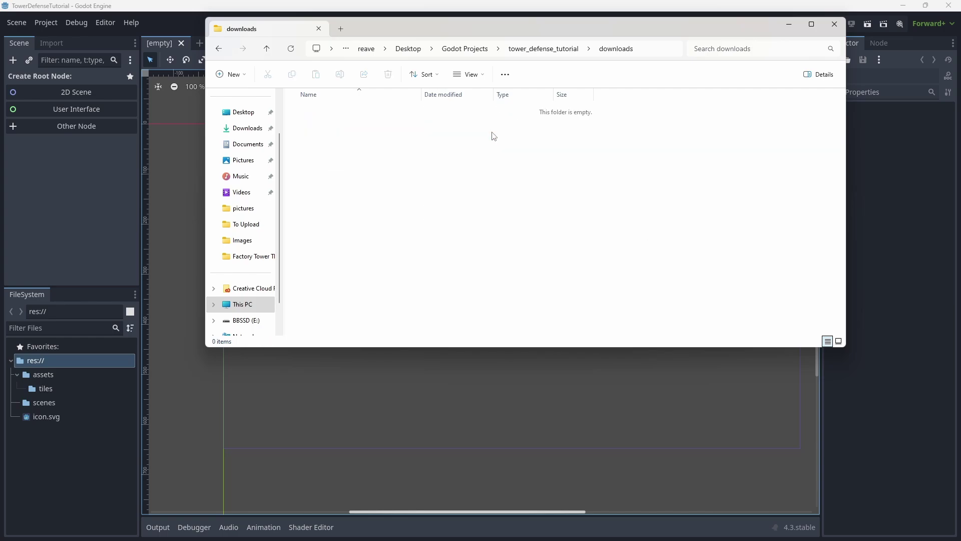
Create an empty text file inside downloads renamed to .gdignore, accepting the extension change
right_click(446, 195)
mouse_move(487, 274)
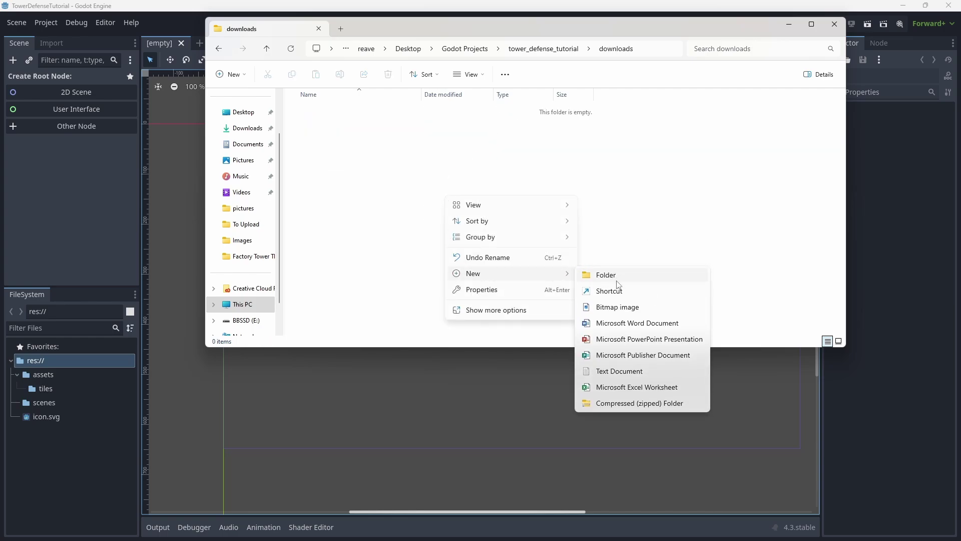
left_click(609, 373)
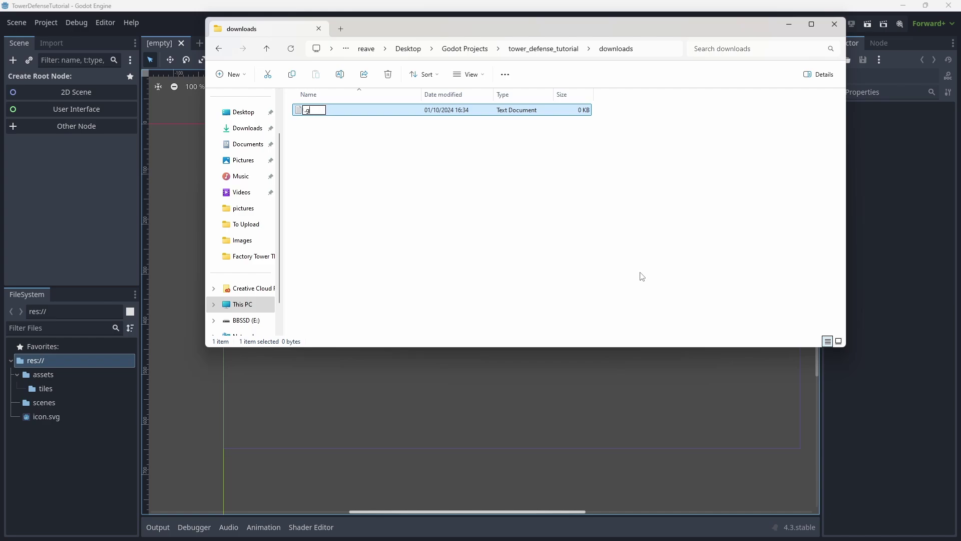
type("gnore")
key("Return")
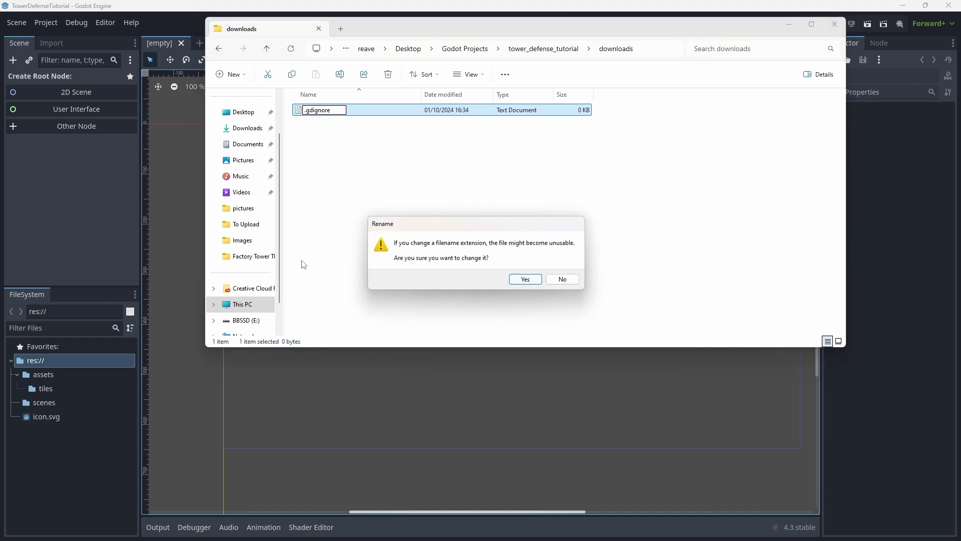
left_click(525, 280)
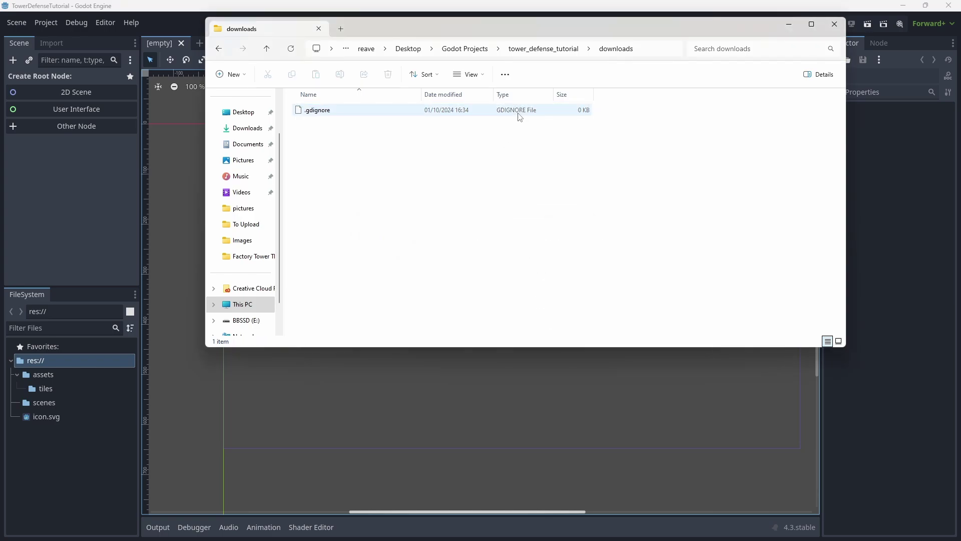
left_click(582, 183)
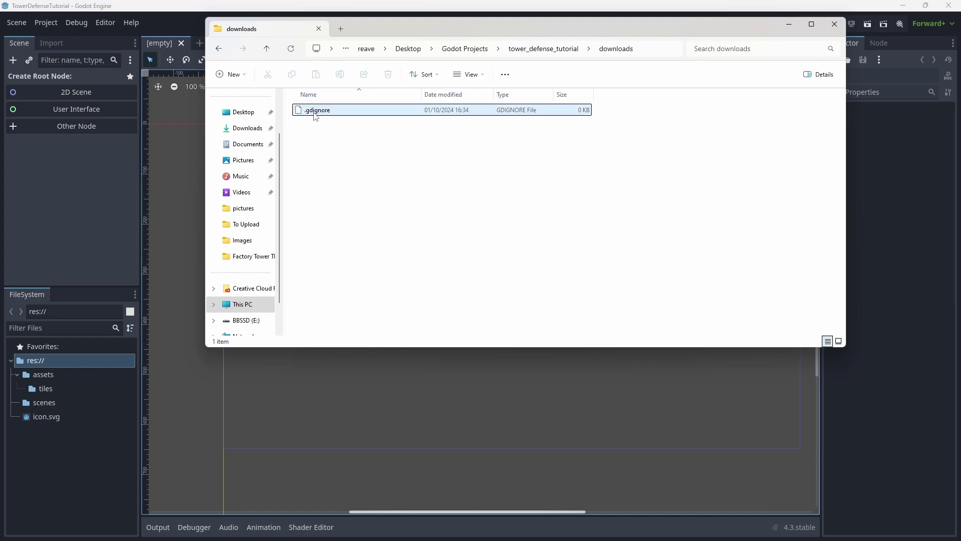
Open and close File Explorer's view options
left_click(485, 76)
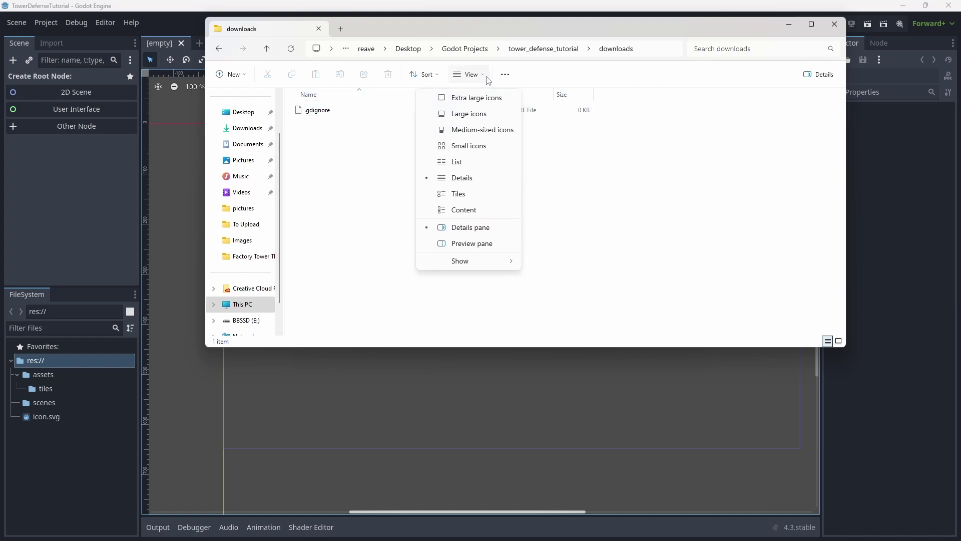
mouse_move(512, 261)
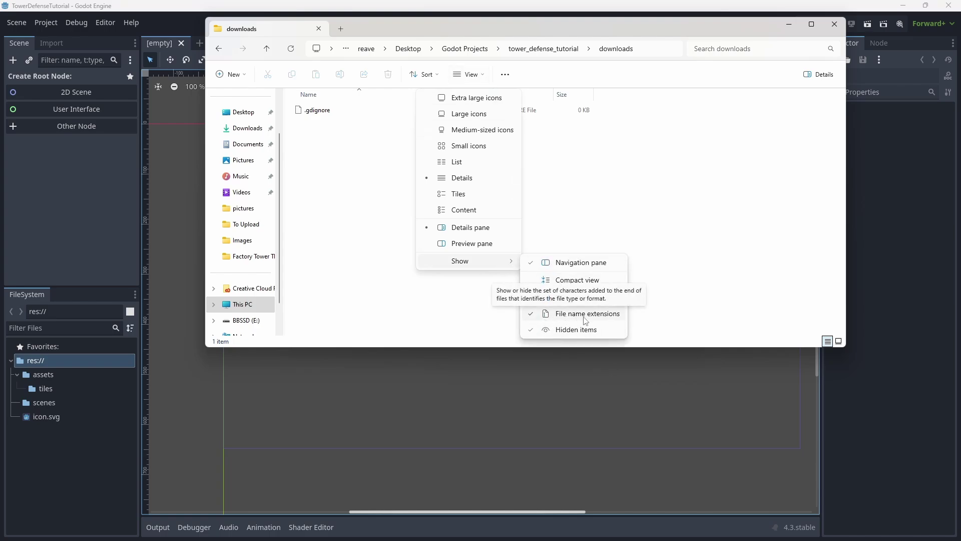
left_click(728, 191)
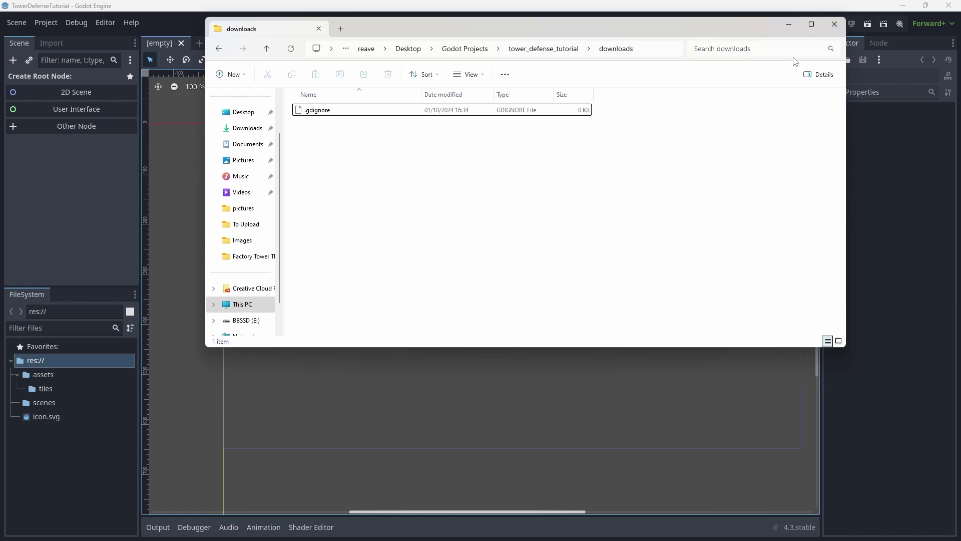
Open the Godot Assets folder and arrange it beside the project's downloads window
left_click(903, 5)
double_click(895, 18)
left_click_drag(663, 50, 769, 60)
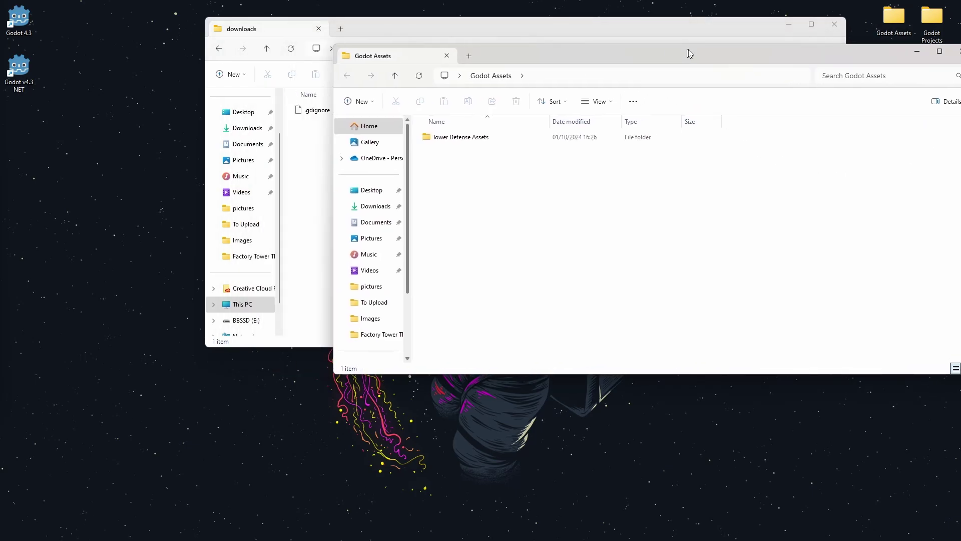
left_click(536, 31)
left_click_drag(536, 31, 359, 53)
left_click_drag(709, 56, 960, 63)
left_click(145, 205)
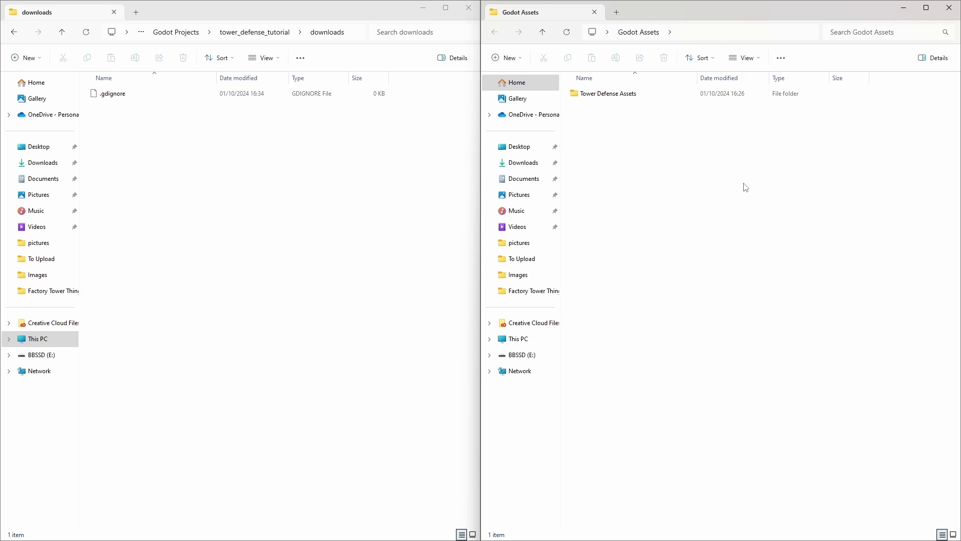
Copy Tower Defense Assets into the project's downloads folder, then close the downloads window
left_click(616, 94)
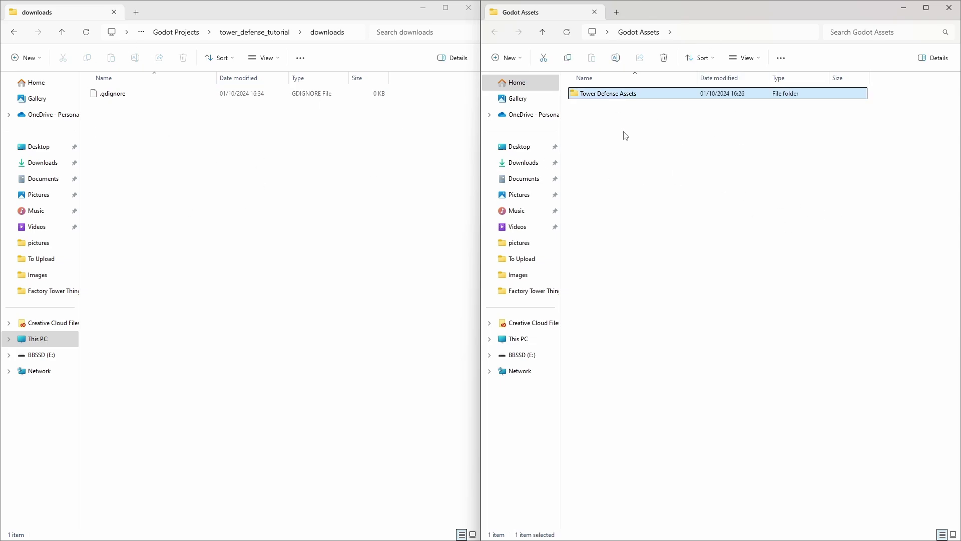
right_click(605, 97)
left_click(635, 105)
right_click(232, 189)
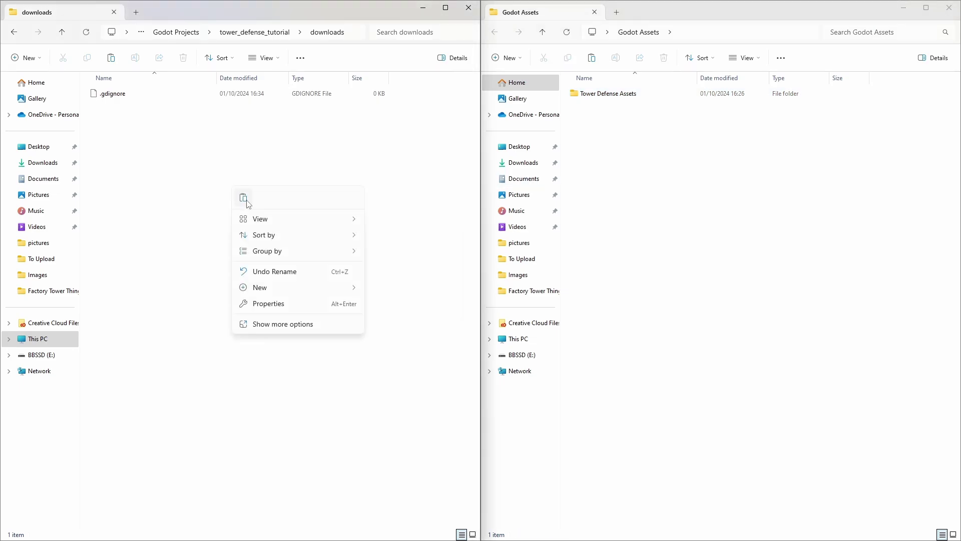
left_click(244, 197)
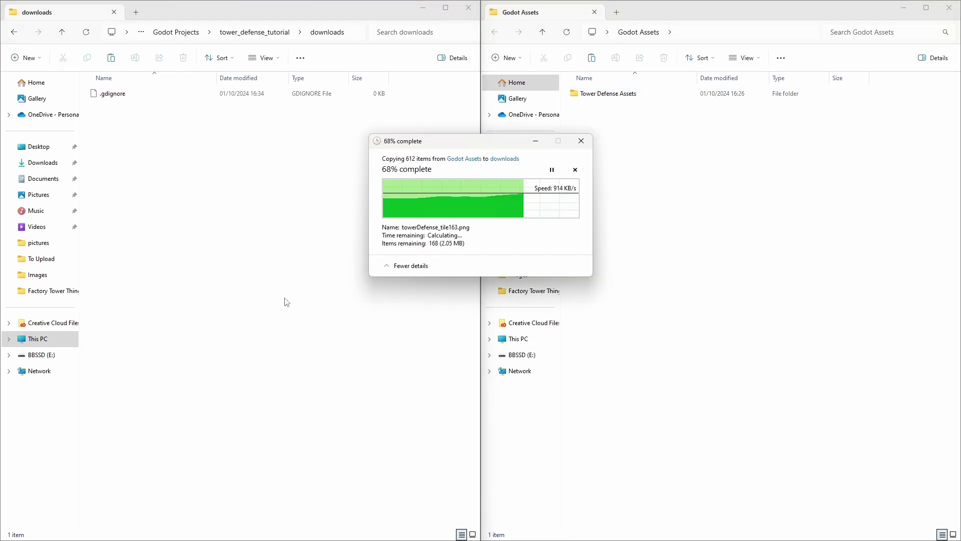
left_click(469, 7)
Close the Godot Assets window and quit the Godot editor
left_click(949, 8)
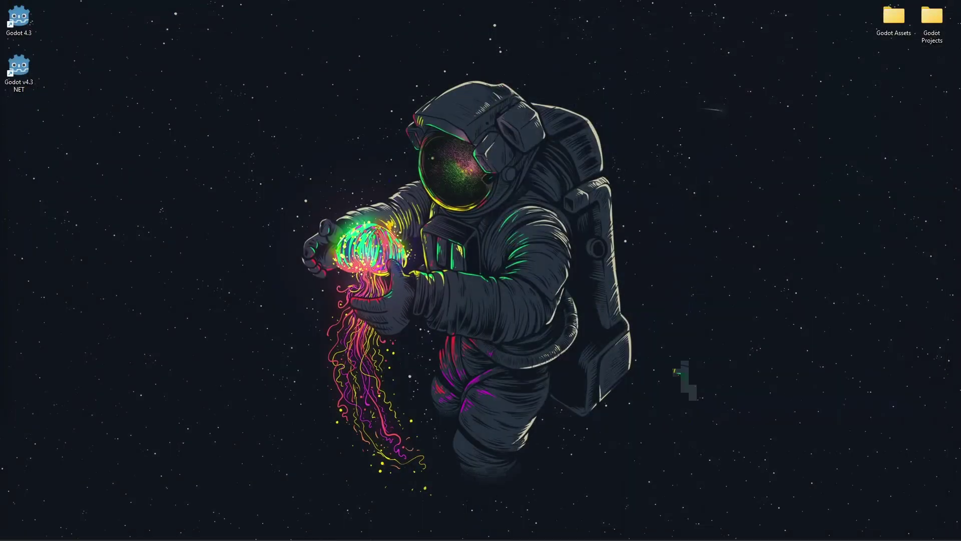
left_click(374, 533)
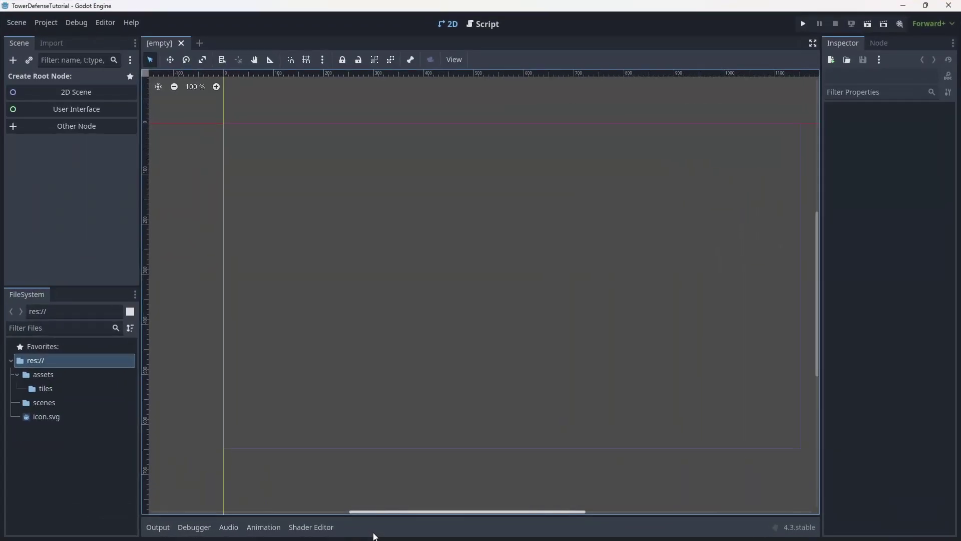
left_click(17, 376)
left_click(17, 376)
left_click(58, 463)
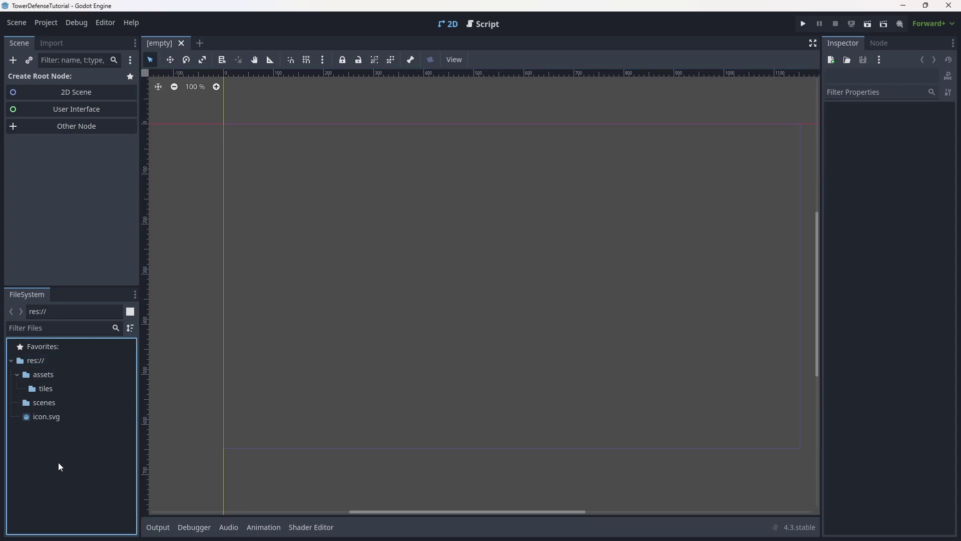
key("ctrl+a")
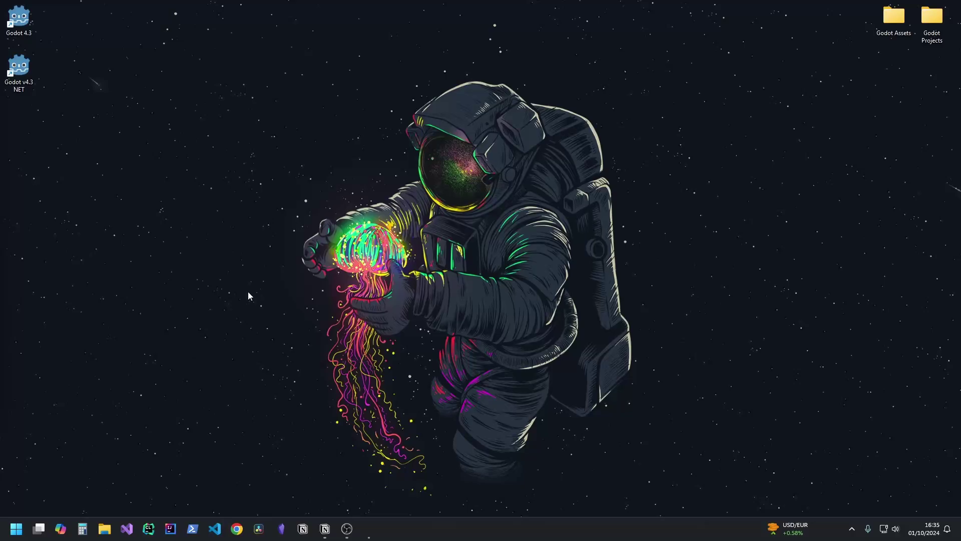
Relaunch Godot 4.3, reopen TowerDefenseTutorial, and restore the editor to a smaller window
left_click(19, 19)
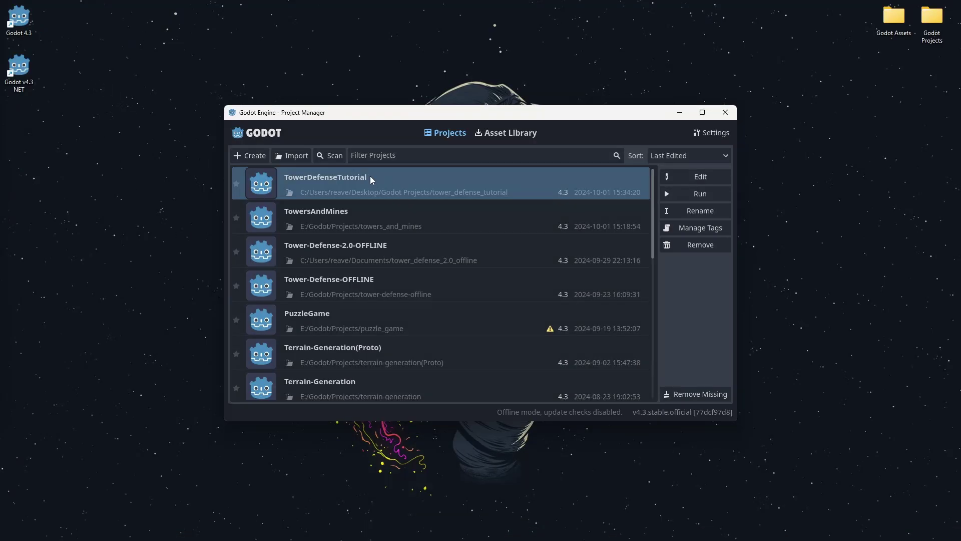
double_click(370, 176)
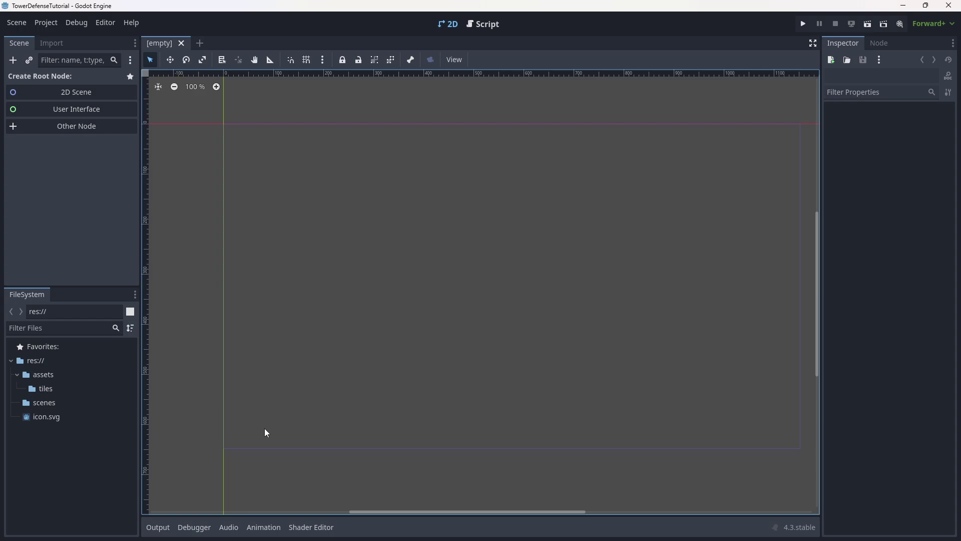
mouse_move(320, 539)
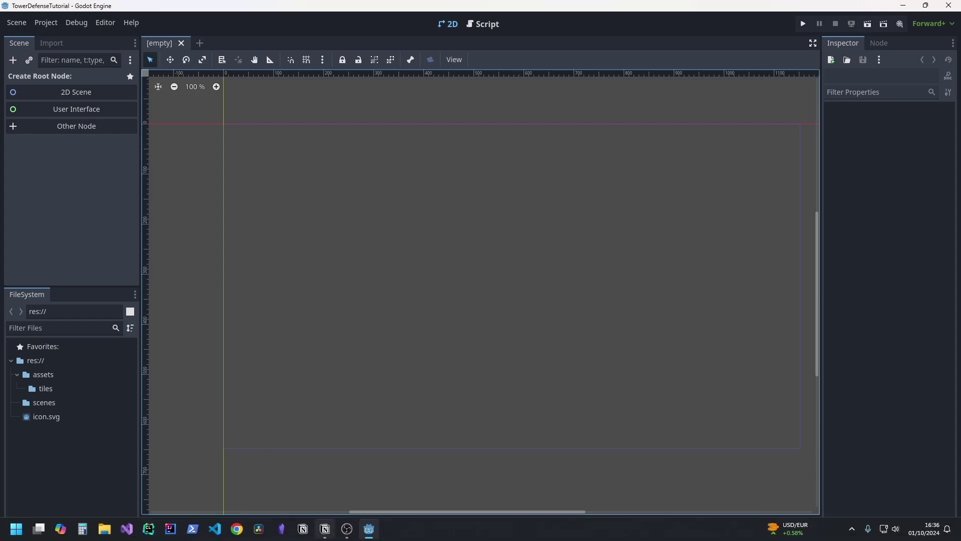
left_click(105, 529)
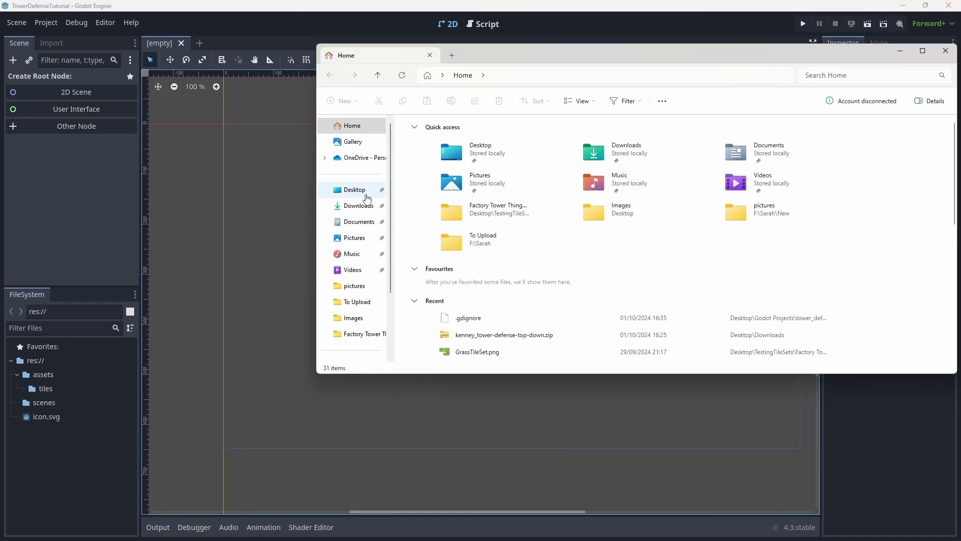
left_click(946, 50)
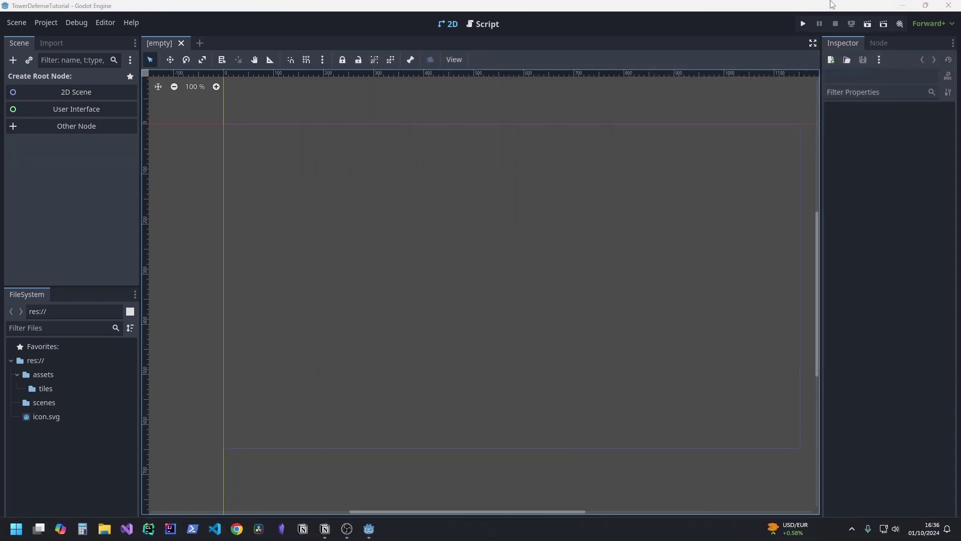
double_click(745, 12)
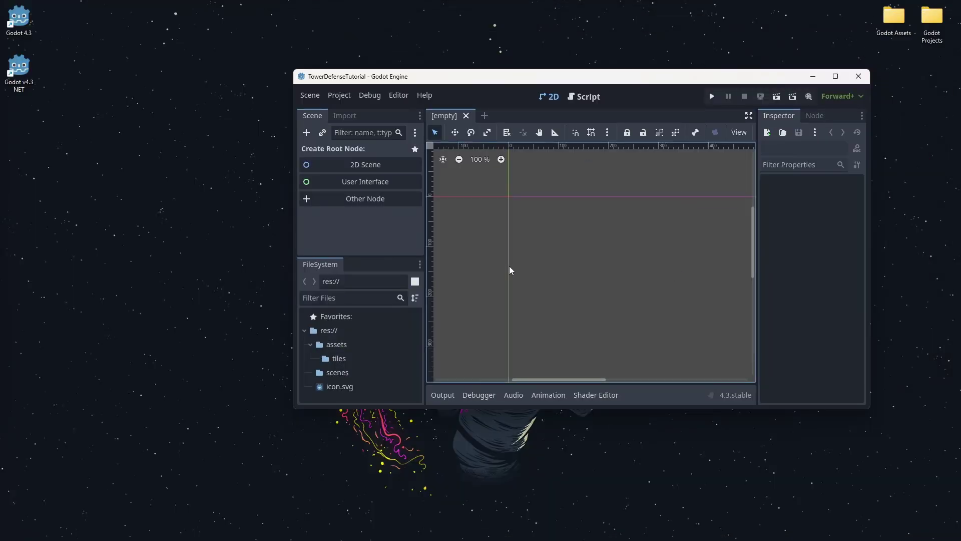
Open tower_defense_tutorial > downloads > Tower Defense Assets > Tilesheet in File Explorer
double_click(933, 18)
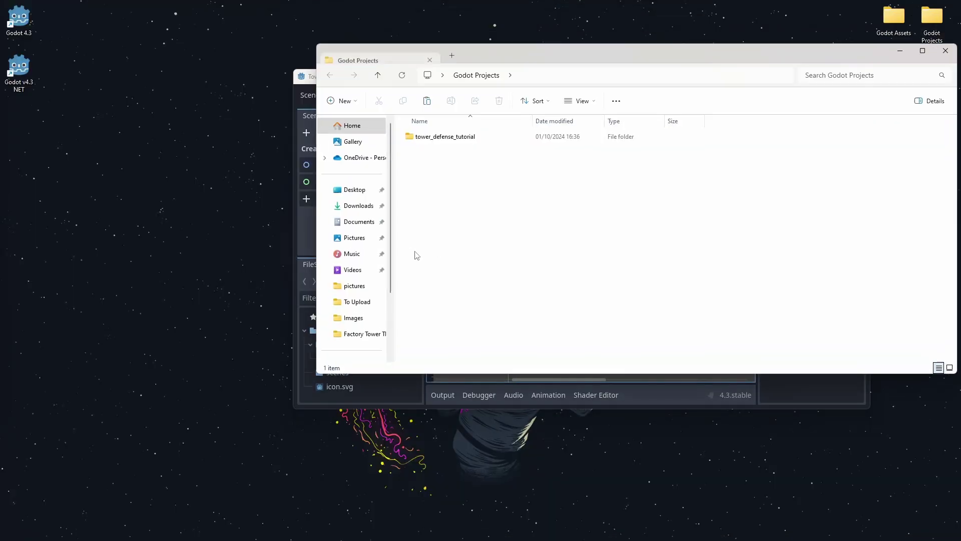
double_click(490, 136)
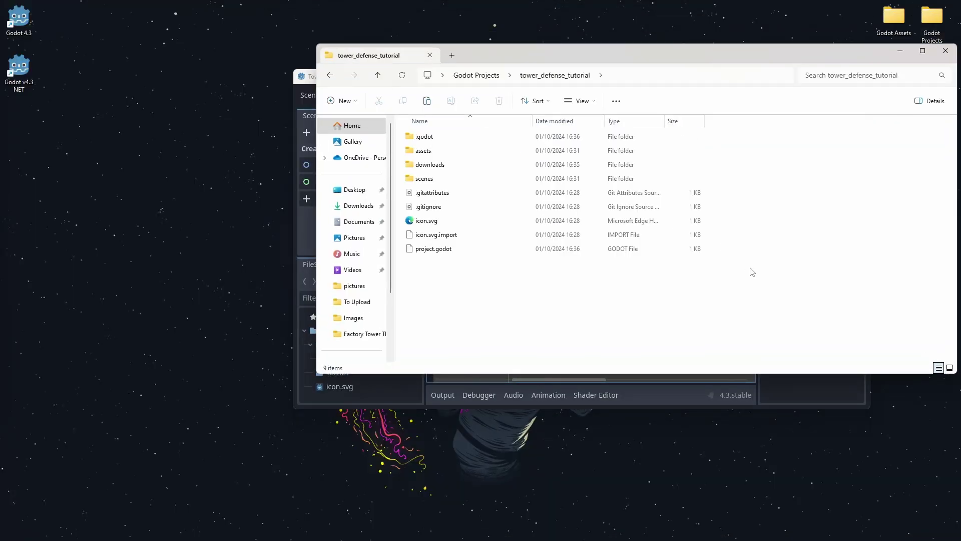
double_click(461, 167)
double_click(481, 138)
left_click_drag(476, 47, 353, 100)
left_click(350, 76)
left_click(605, 222)
double_click(609, 209)
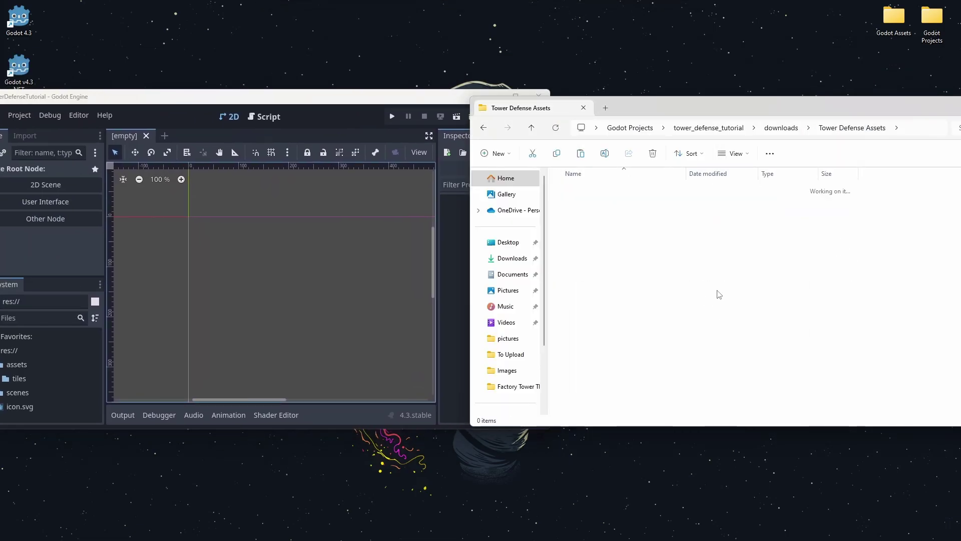
Look through the PNG > Default size folder, then return to Tower Defense Assets
left_click(583, 203)
left_click(483, 127)
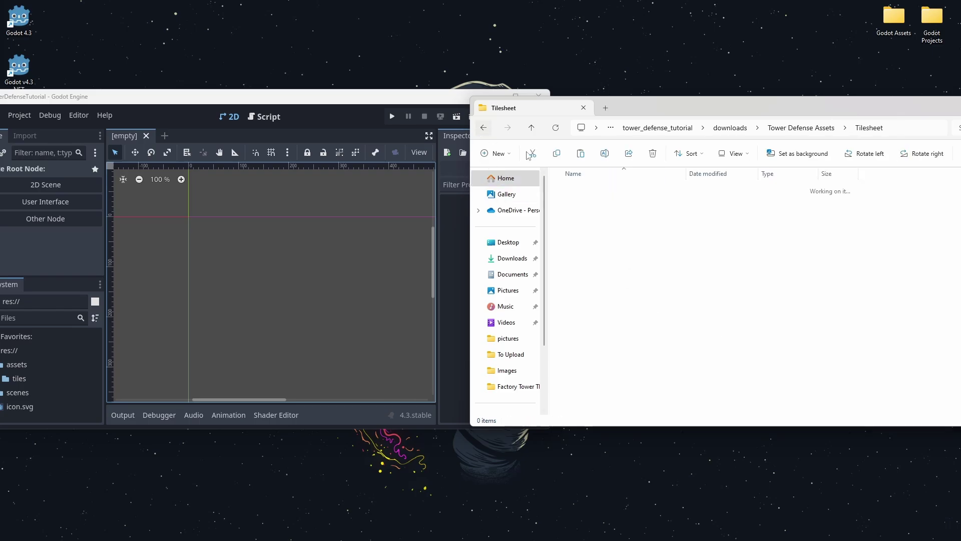
double_click(581, 189)
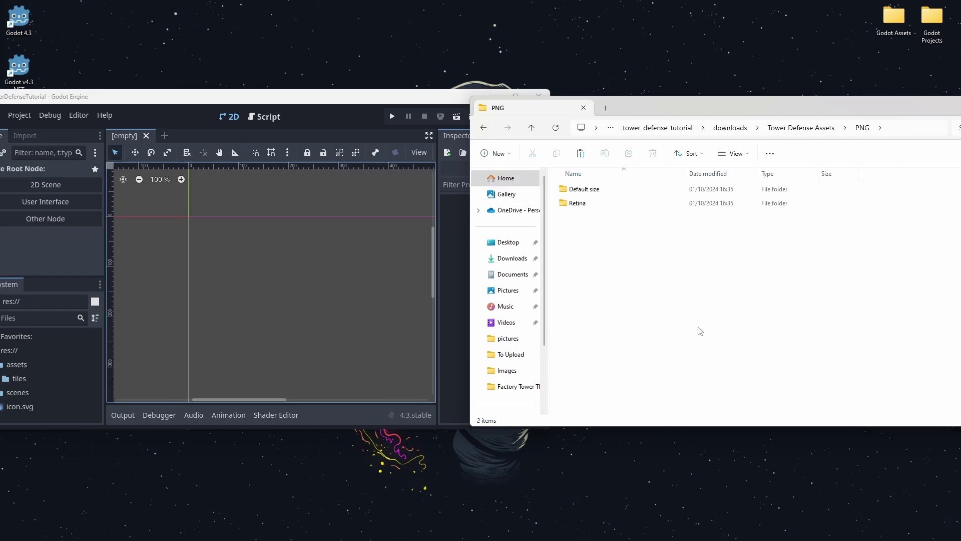
double_click(607, 190)
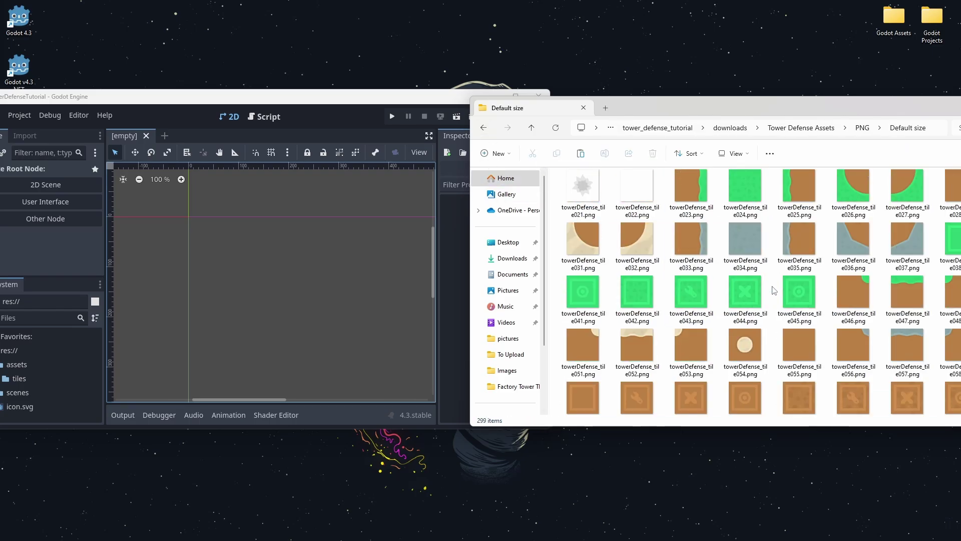
left_click(483, 127)
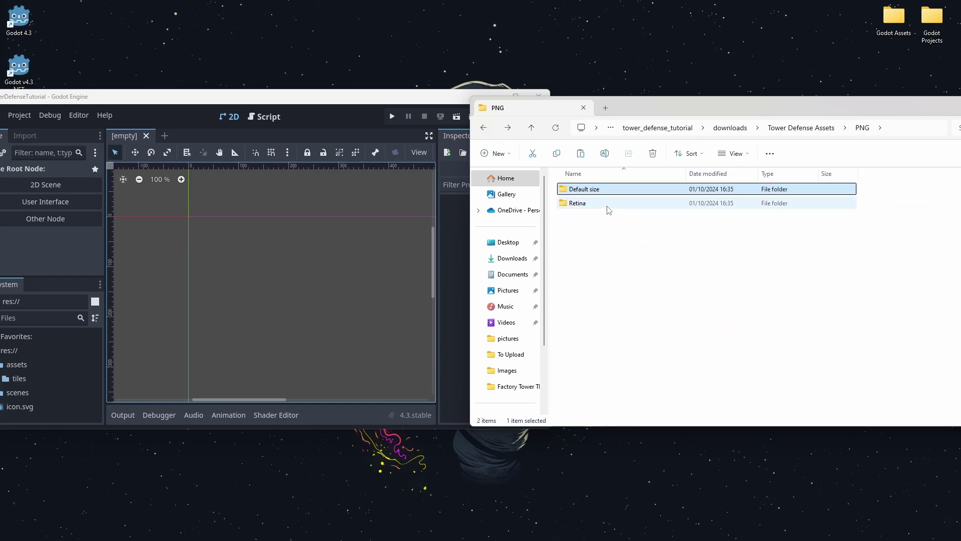
left_click(483, 128)
left_click(379, 104)
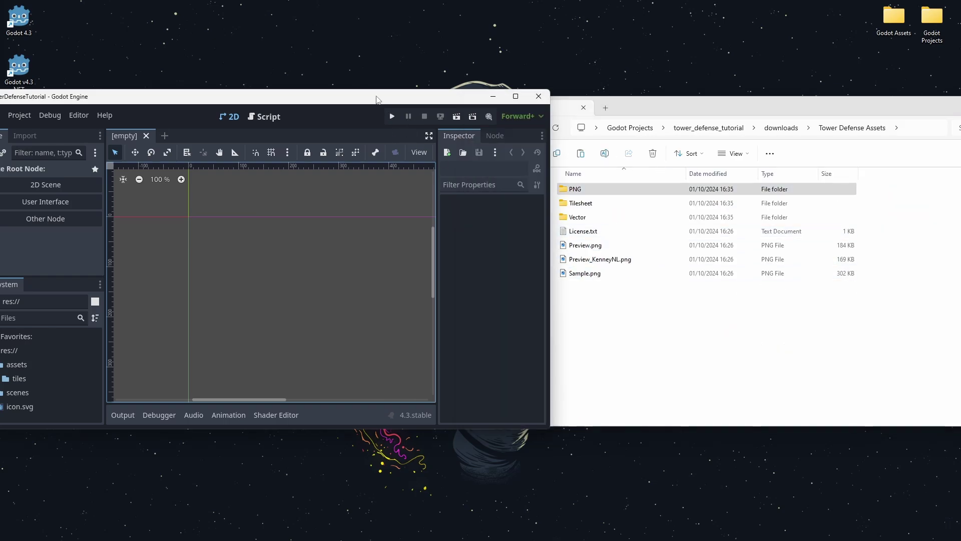
left_click_drag(395, 102, 411, 101)
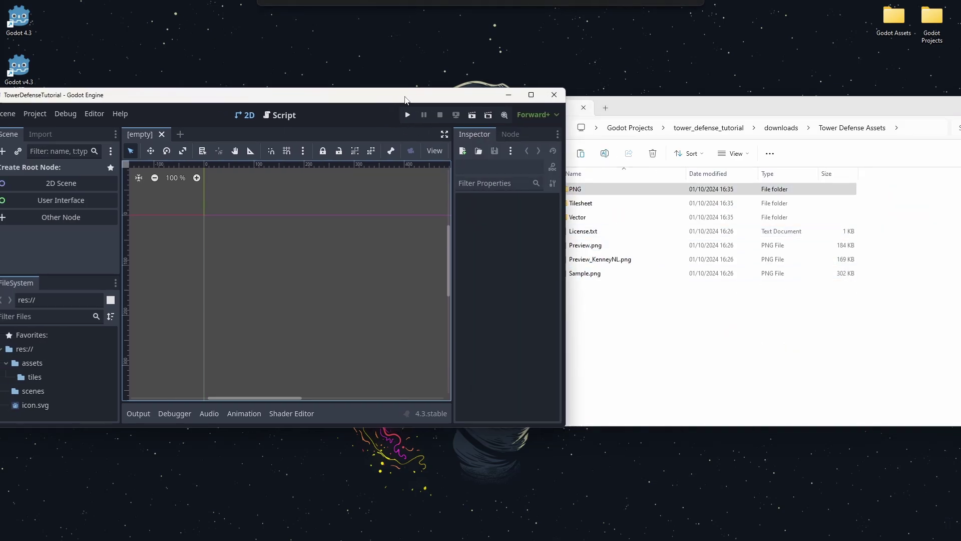
Open the project's assets/tiles folder in a second window beside Tower Defense Assets
double_click(932, 19)
double_click(350, 144)
double_click(125, 106)
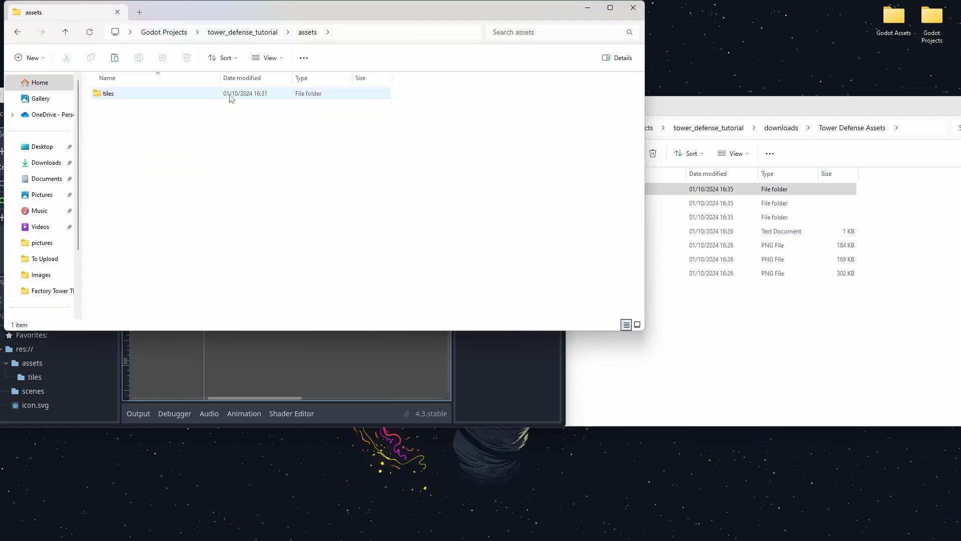
double_click(108, 94)
left_click(831, 366)
left_click_drag(689, 106, 701, 6)
Drag towerDefense_tilesheet.png from Tilesheet into tiles, then close the tiles window
double_click(580, 107)
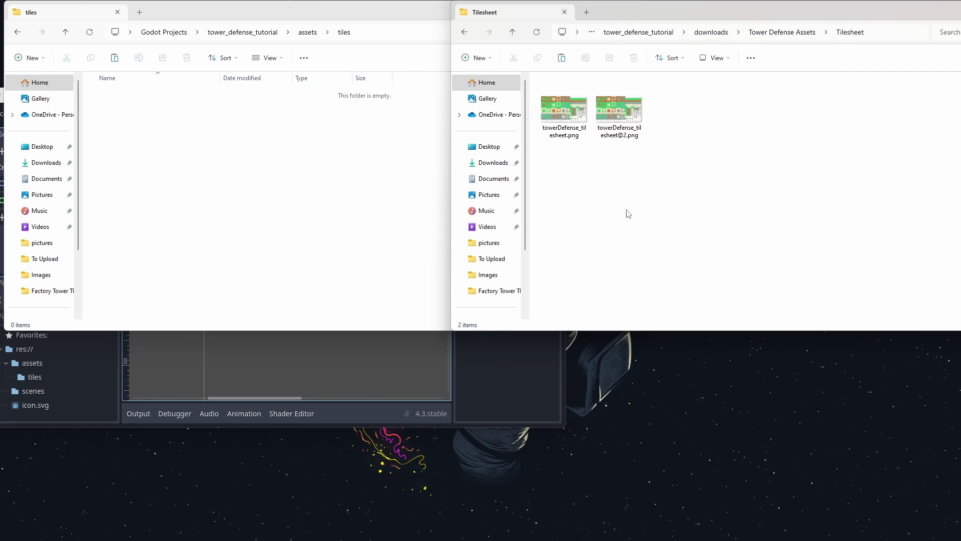
left_click(564, 111)
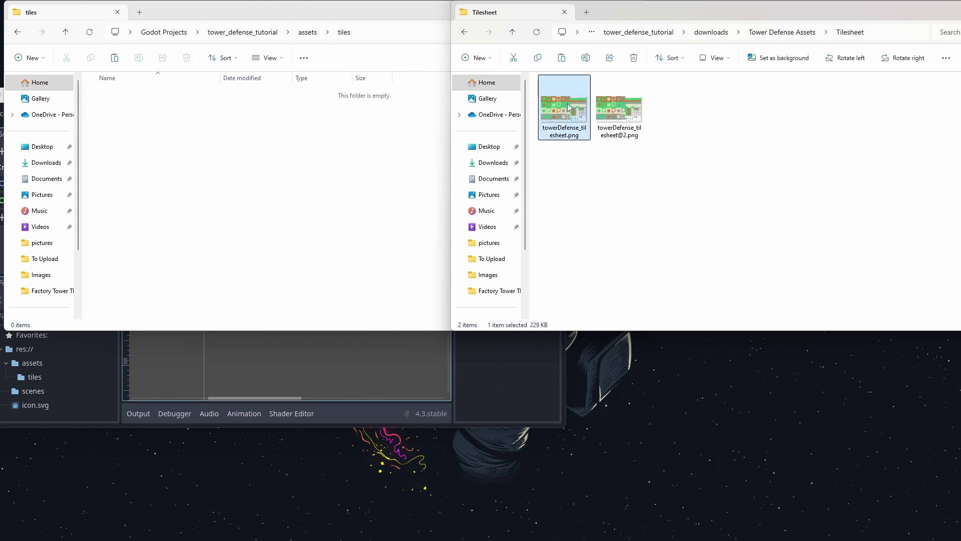
left_click_drag(567, 103, 315, 163)
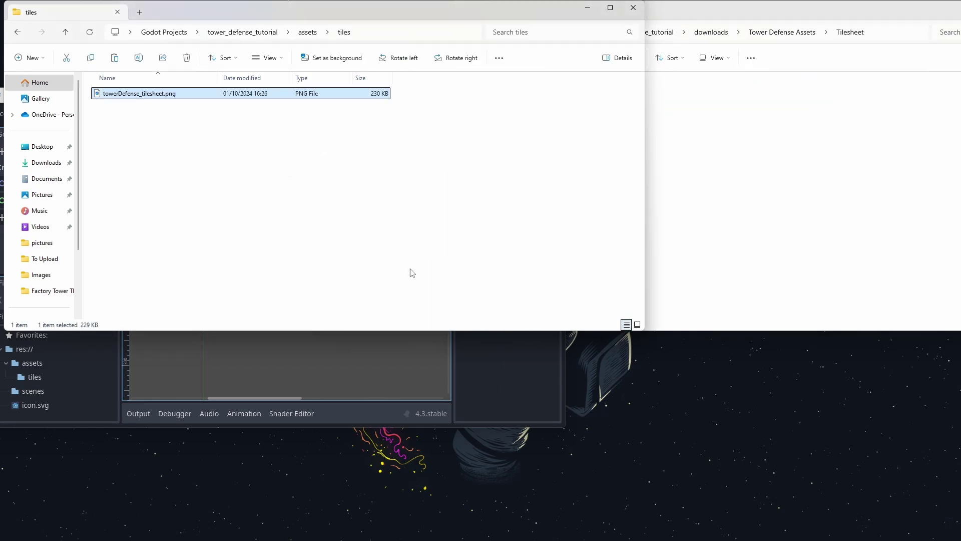
left_click(403, 234)
left_click(634, 7)
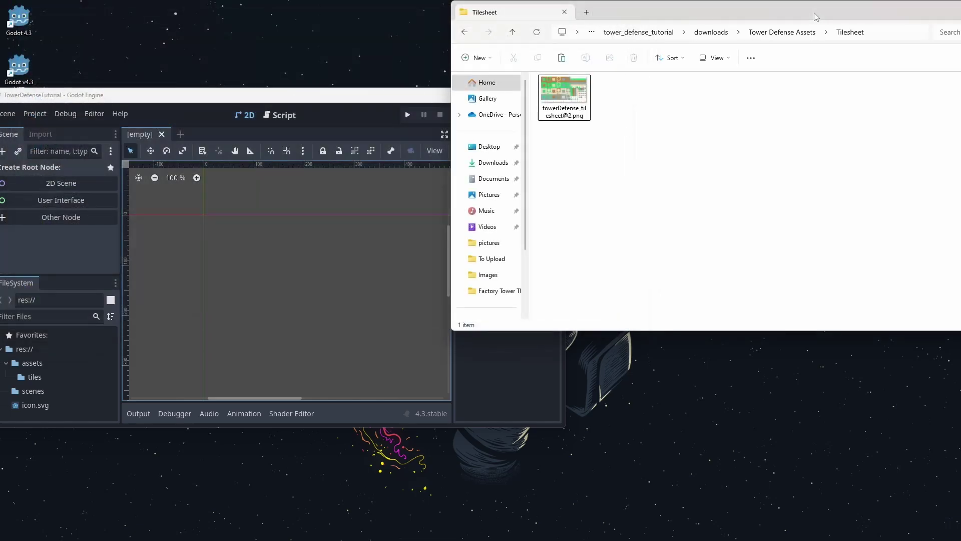
left_click_drag(816, 17, 601, 17)
Drag towerDefense_tilesheet.png from assets/tiles into the 2D viewport as a sprite
left_click(865, 11)
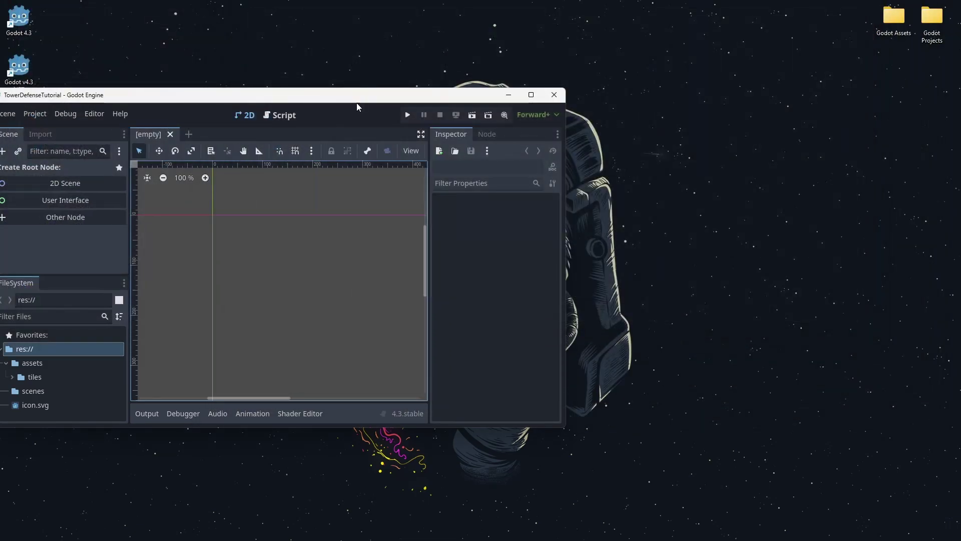
left_click_drag(430, 99, 546, 3)
left_click(23, 389)
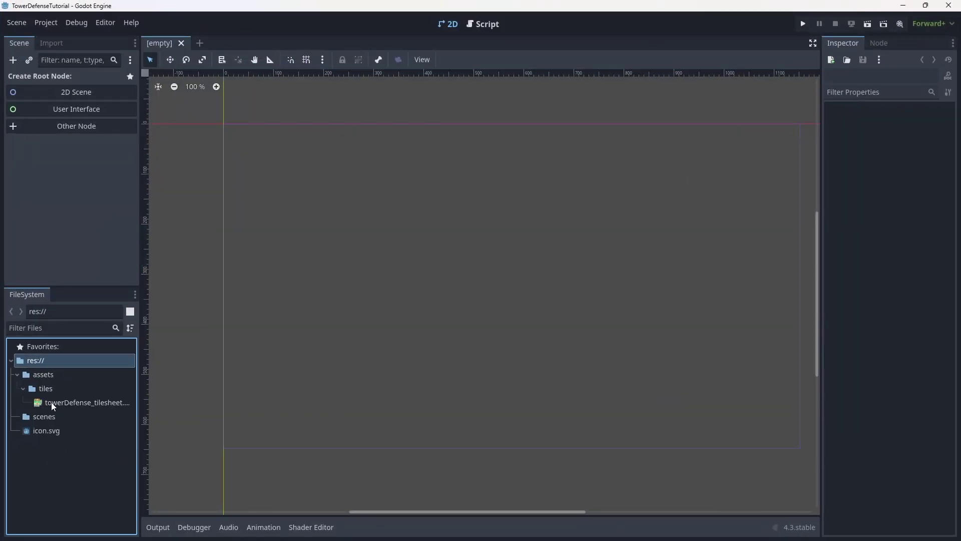
left_click_drag(54, 406, 524, 265)
Pan and zoom in to inspect the tilesheet's tiles up close
scroll(551, 266, "down", 4)
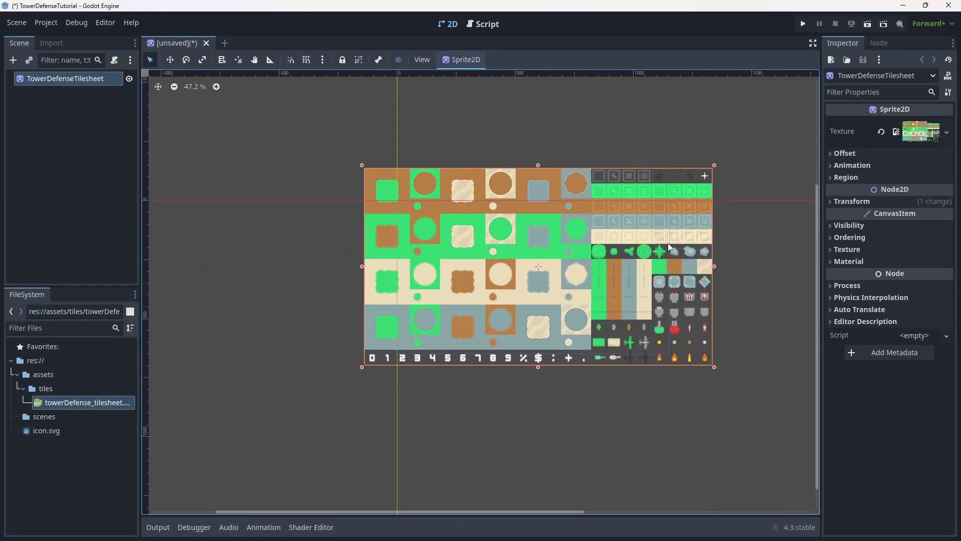
middle_click_drag(677, 238, 716, 229)
scroll(489, 238, "up", 6)
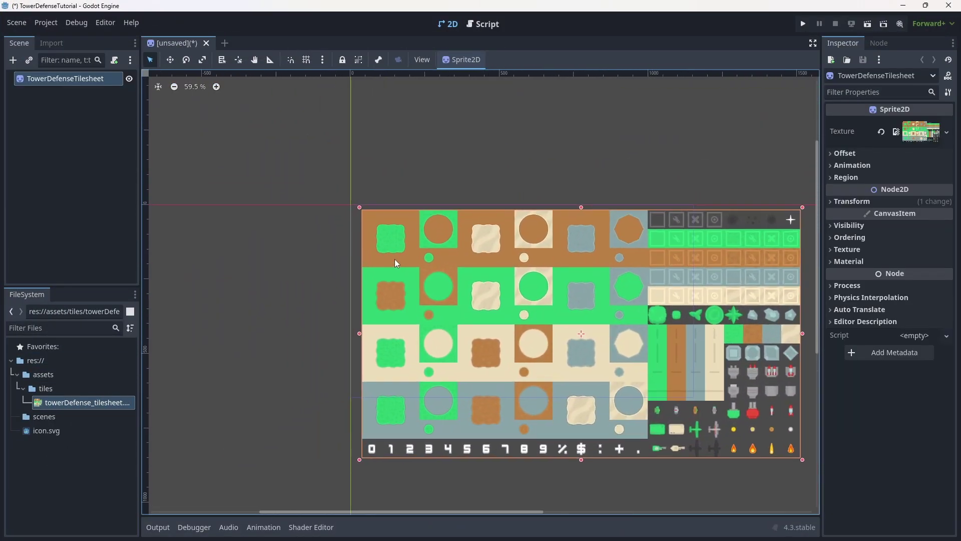
scroll(509, 251, "up", 10)
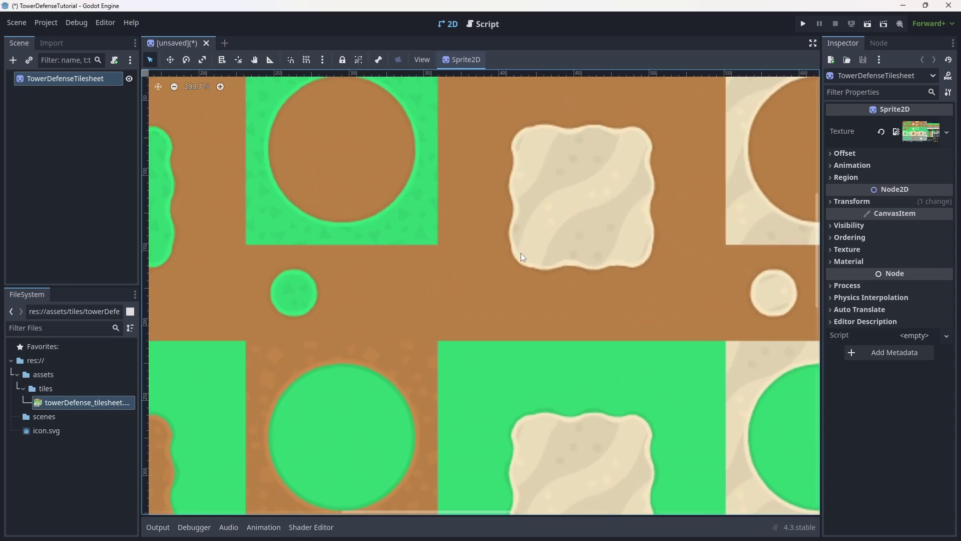
scroll(515, 250, "down", 4)
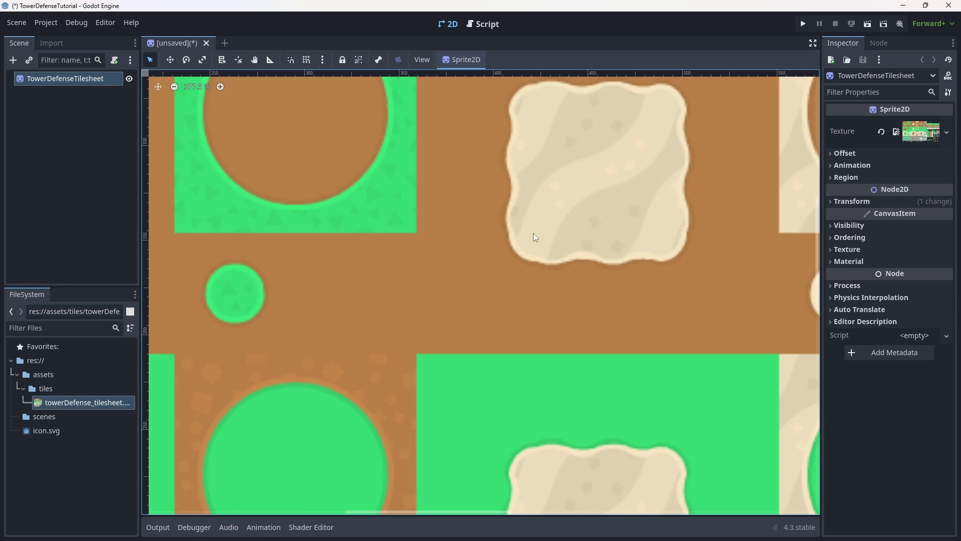
Set Rendering > Textures > Default Texture Filter to Nearest in Project Settings
left_click(42, 26)
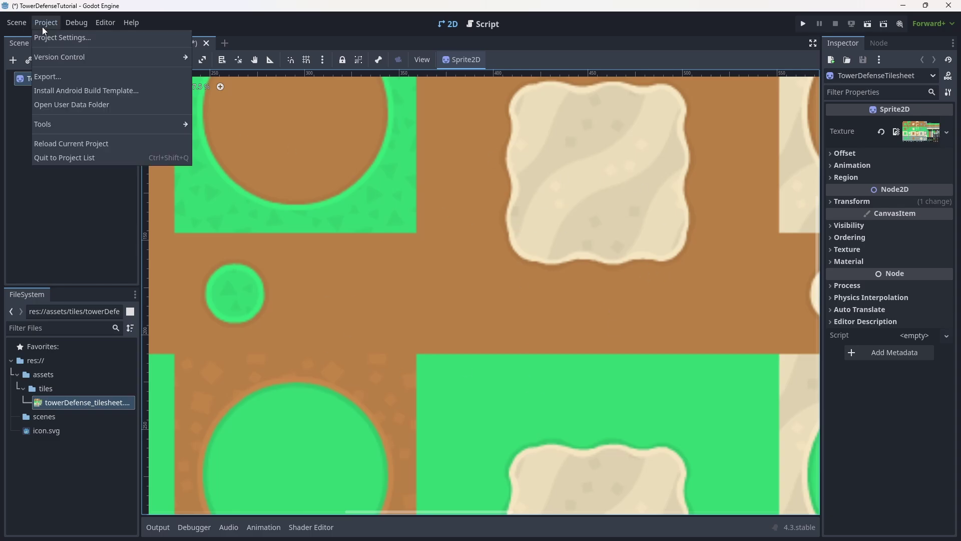
left_click(58, 39)
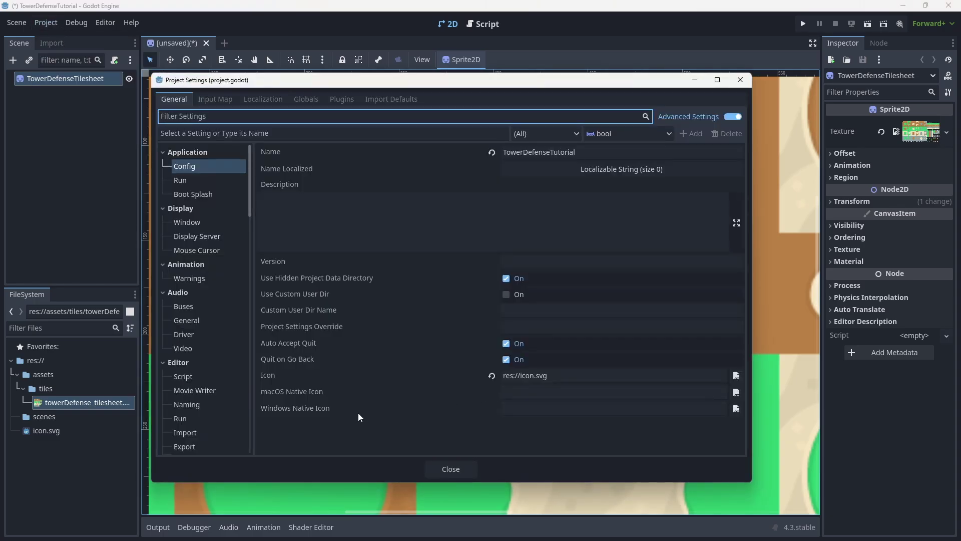
left_click(186, 222)
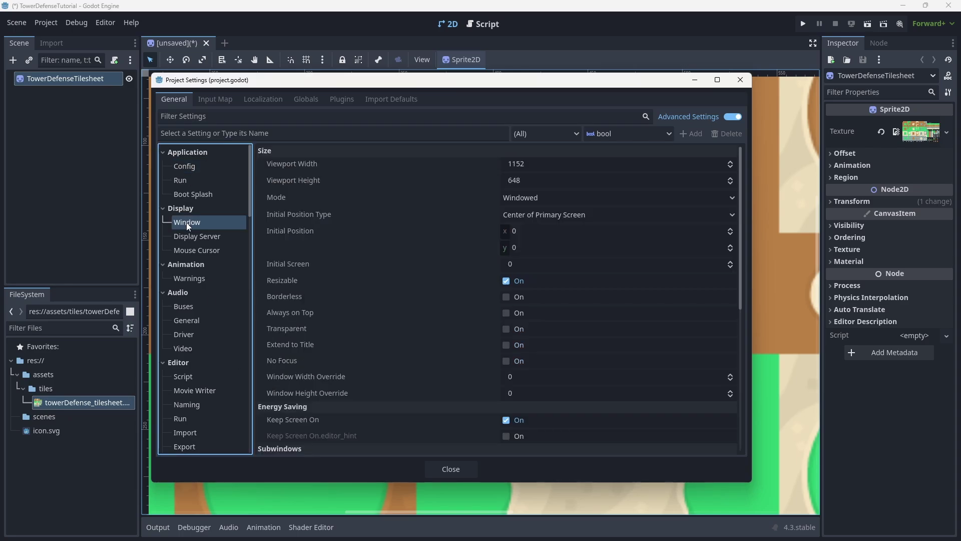
scroll(185, 341, "down", 8)
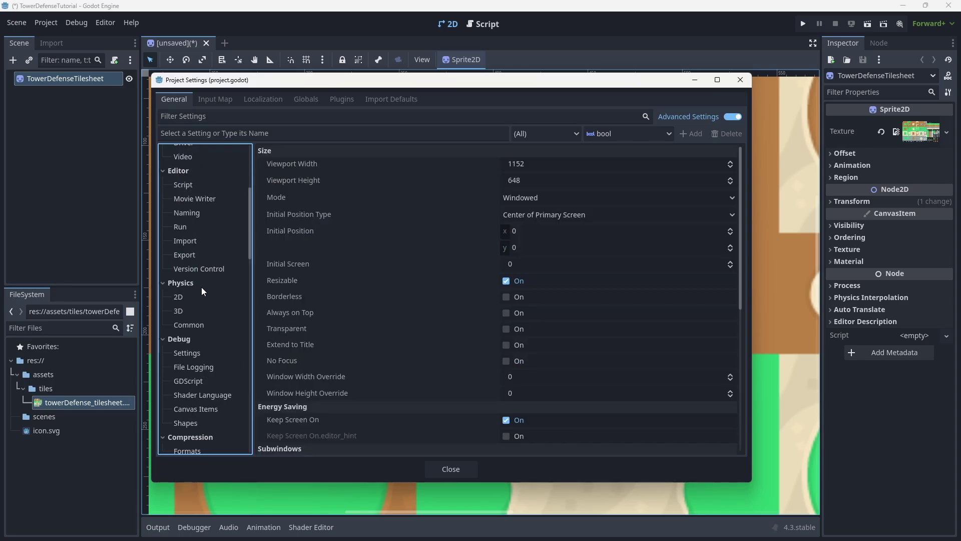
scroll(193, 390, "down", 4)
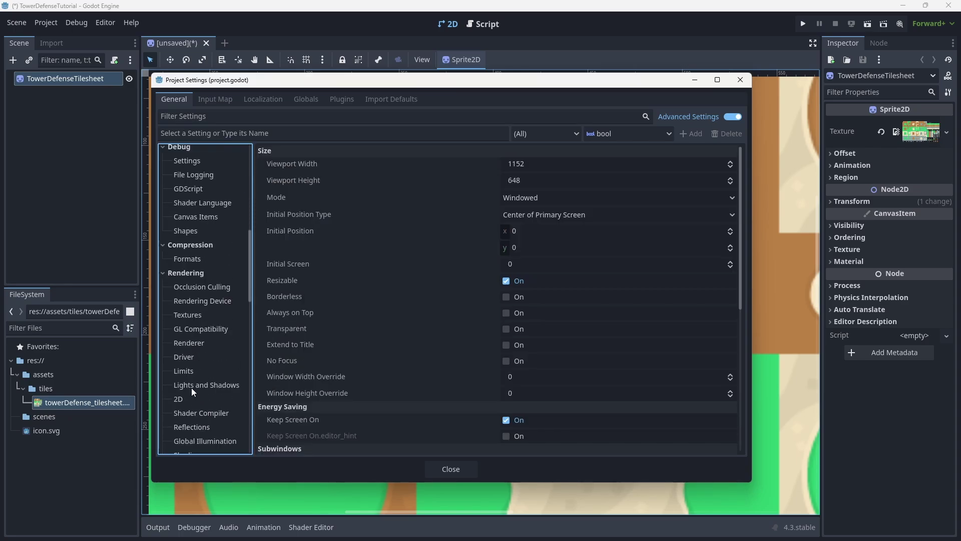
left_click(179, 399)
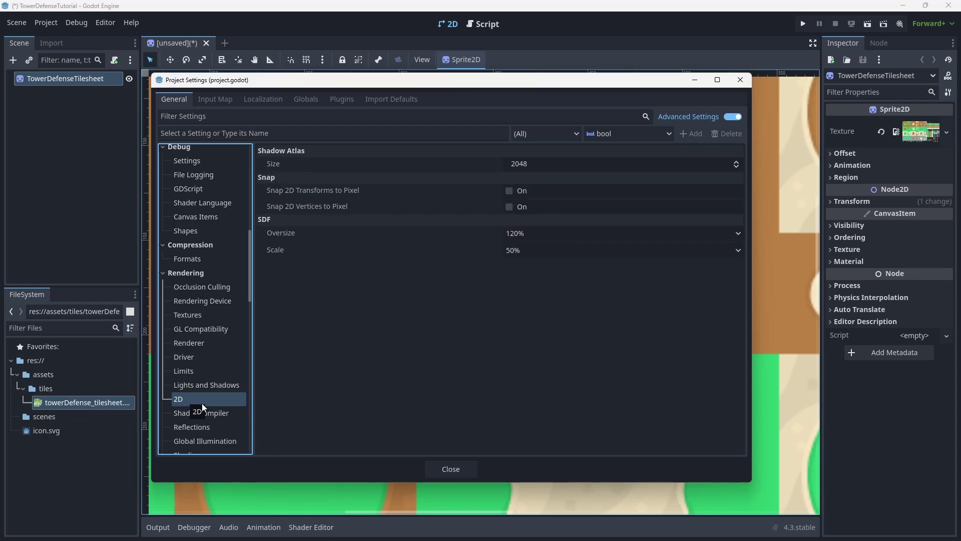
left_click(204, 344)
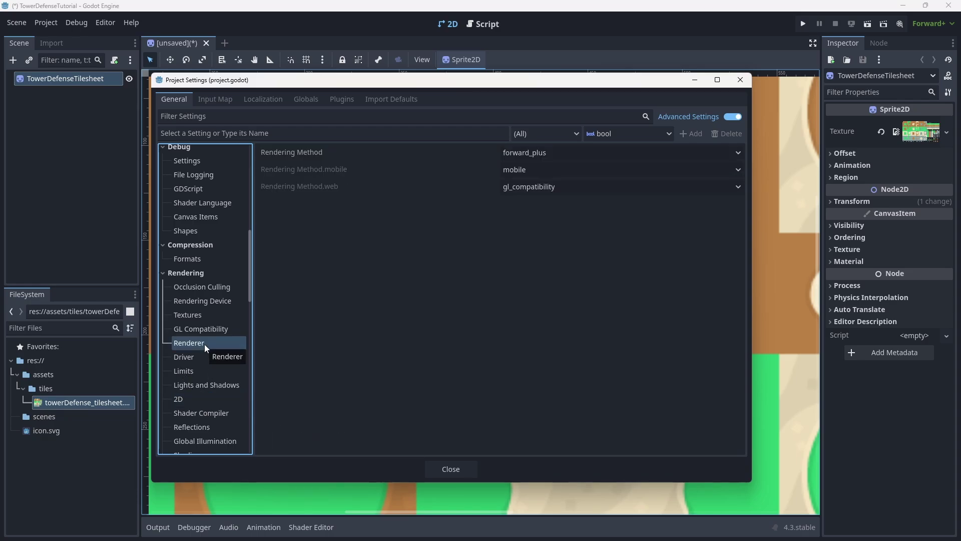
left_click(194, 314)
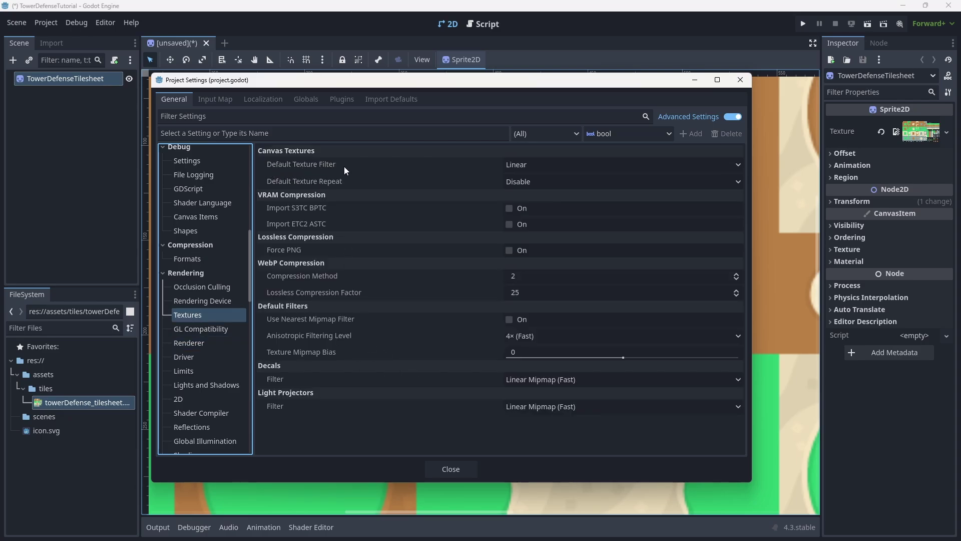
left_click(537, 164)
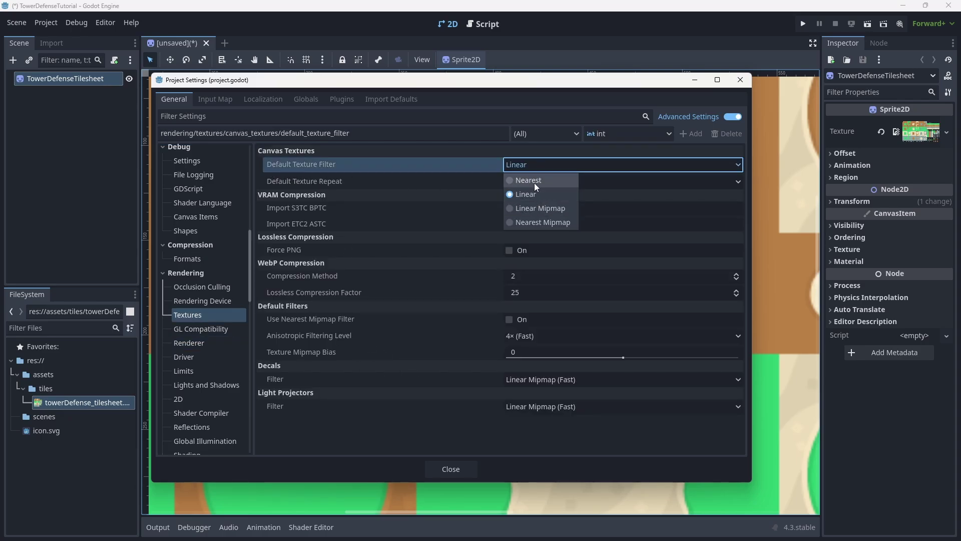
left_click(534, 181)
left_click(740, 81)
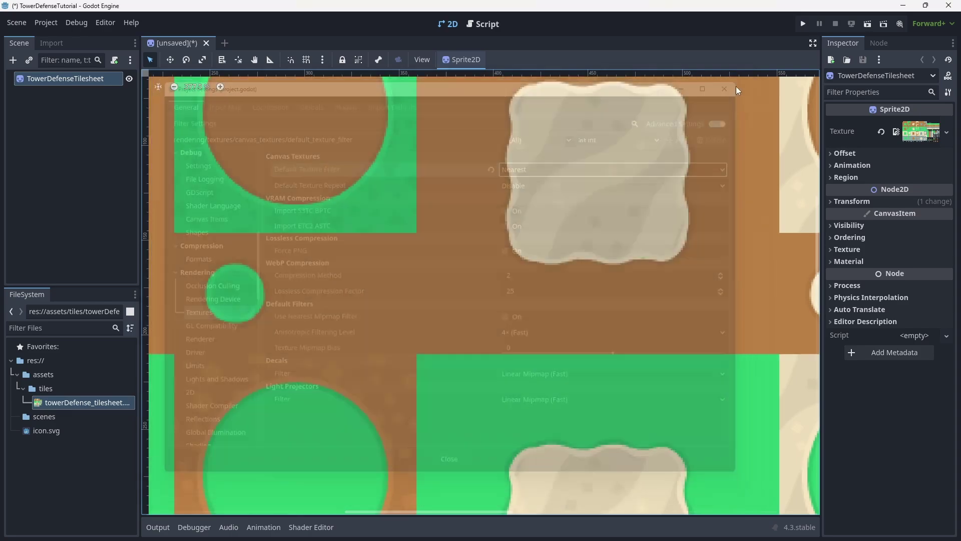
Zoom out and pan the viewport, then select the tilesheet sprite node
scroll(555, 188, "up", 2)
scroll(494, 133, "down", 12)
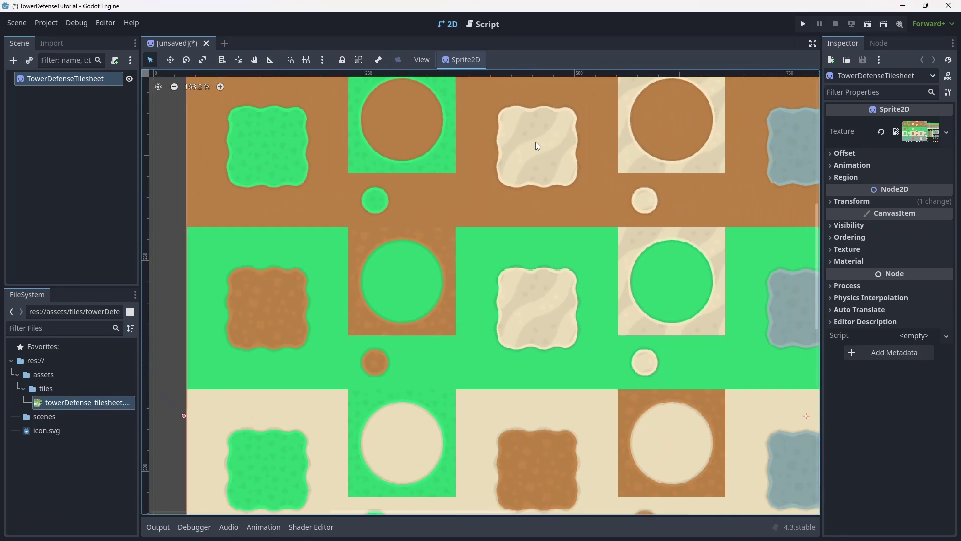
scroll(559, 154, "down", 5)
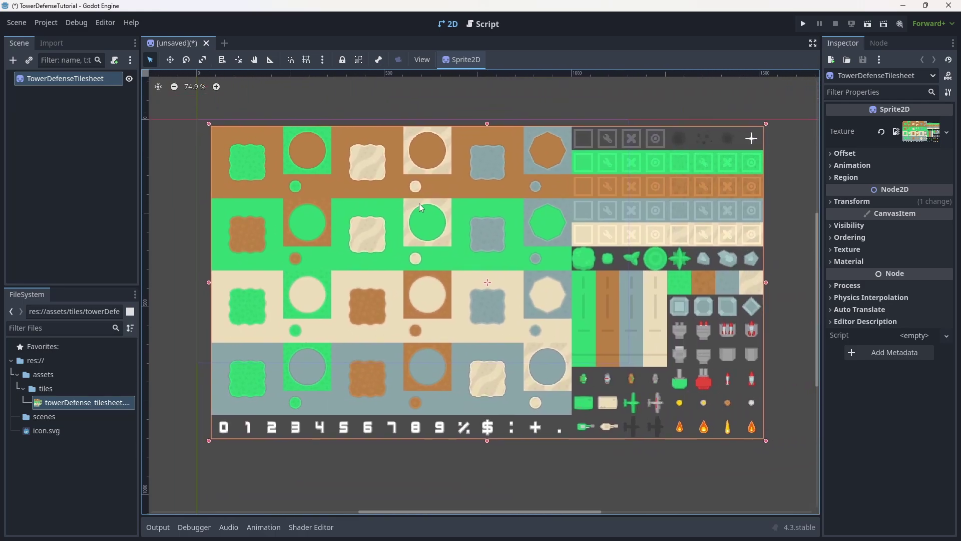
scroll(595, 262, "down", 1)
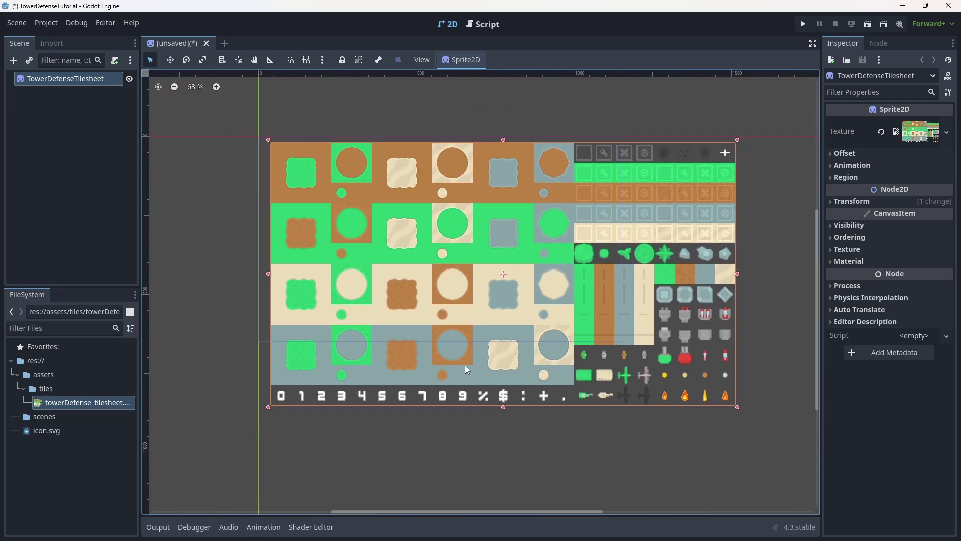
middle_click_drag(472, 424, 418, 409)
left_click(504, 437)
left_click(453, 283)
Delete the TowerDefenseTilesheet root node and create a 2D Scene root renamed Main
key("Delete")
left_click(441, 279)
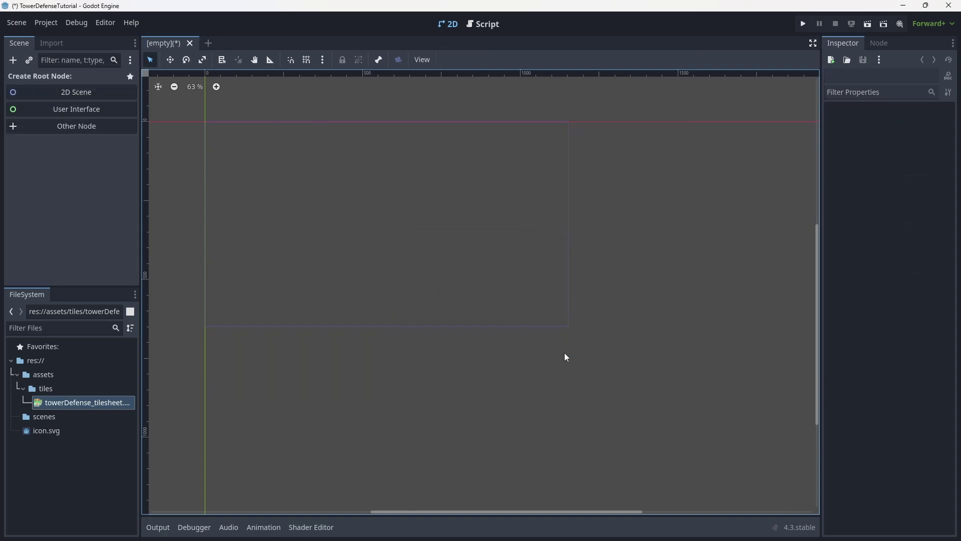
left_click(76, 90)
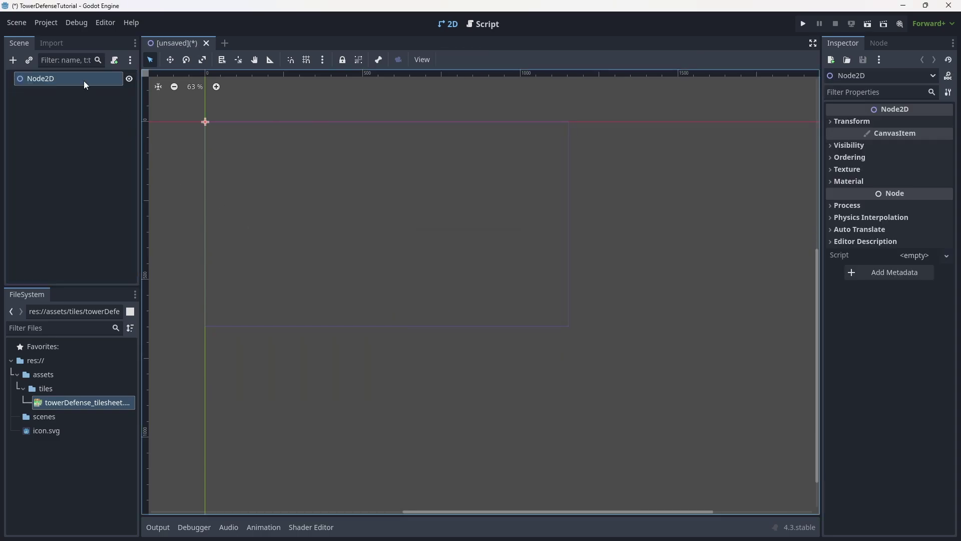
double_click(76, 80)
type("Main")
key("Return")
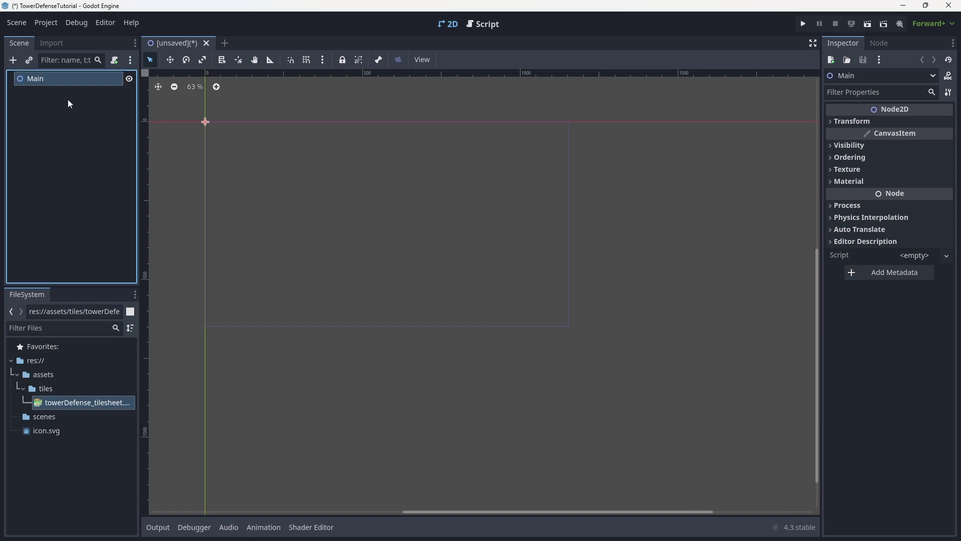
Save the scene as main.tscn inside a newly created scenes/main folder
key("ctrl+s")
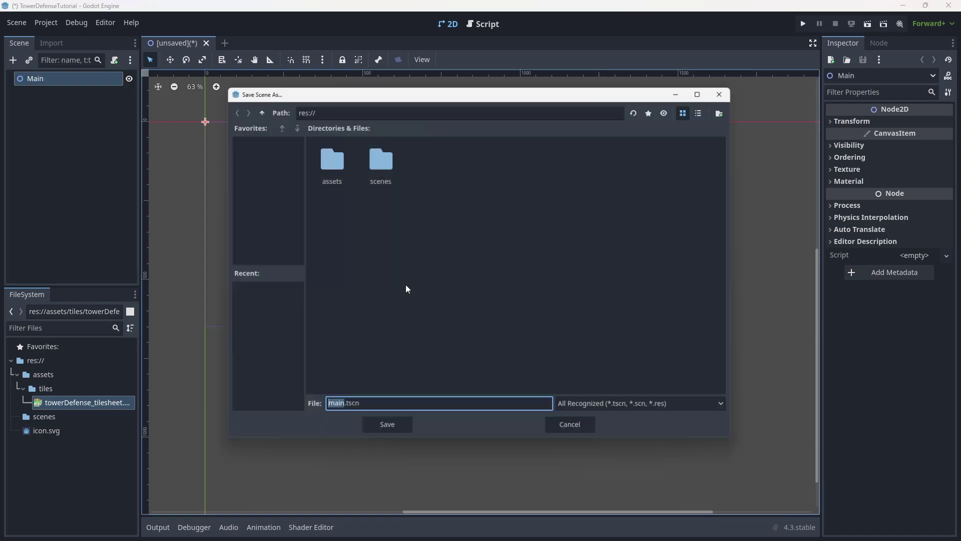
double_click(389, 179)
right_click(388, 208)
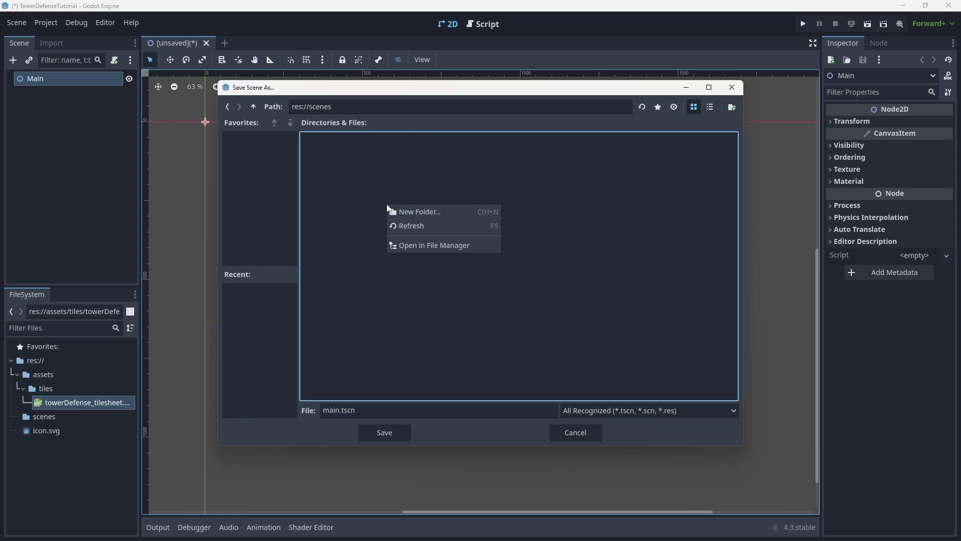
left_click(429, 212)
type("main")
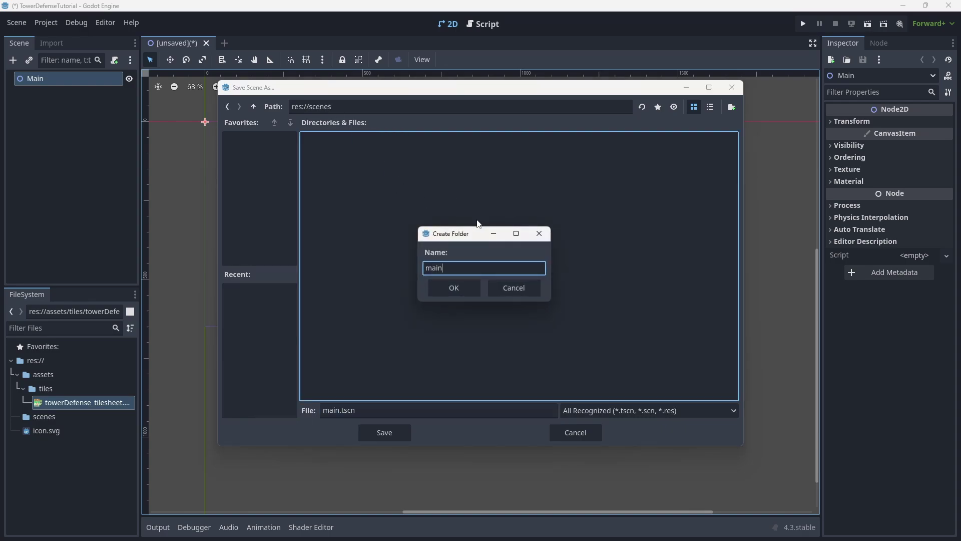
key("Return")
left_click(396, 432)
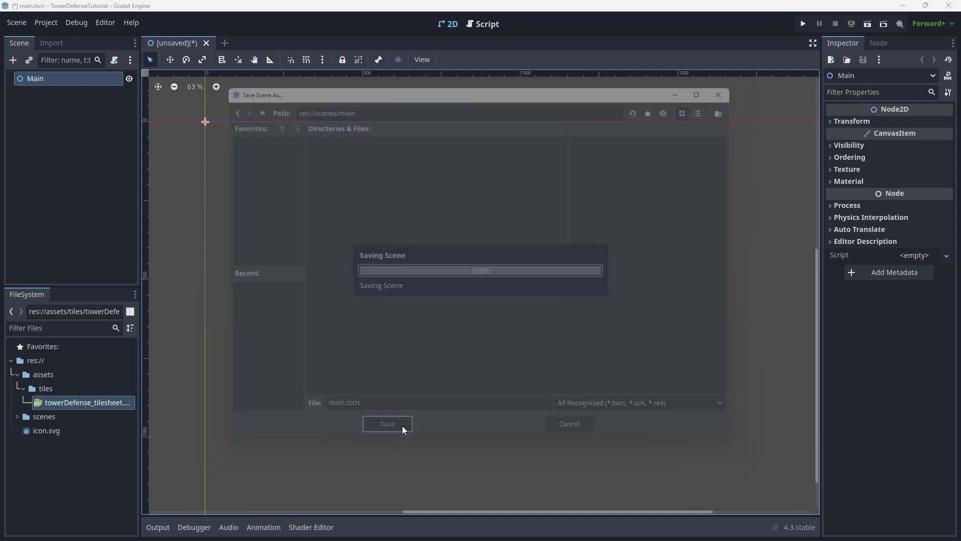
middle_click_drag(467, 203, 534, 258)
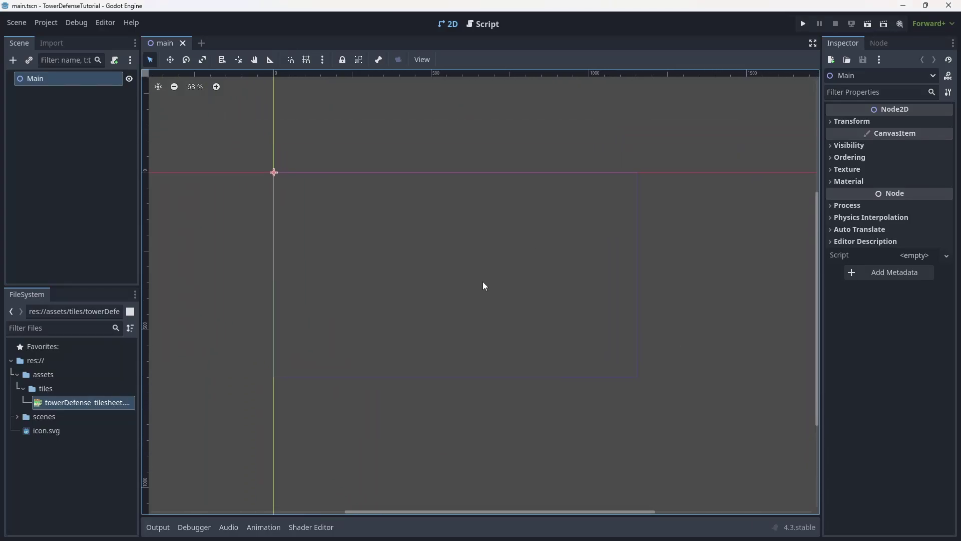